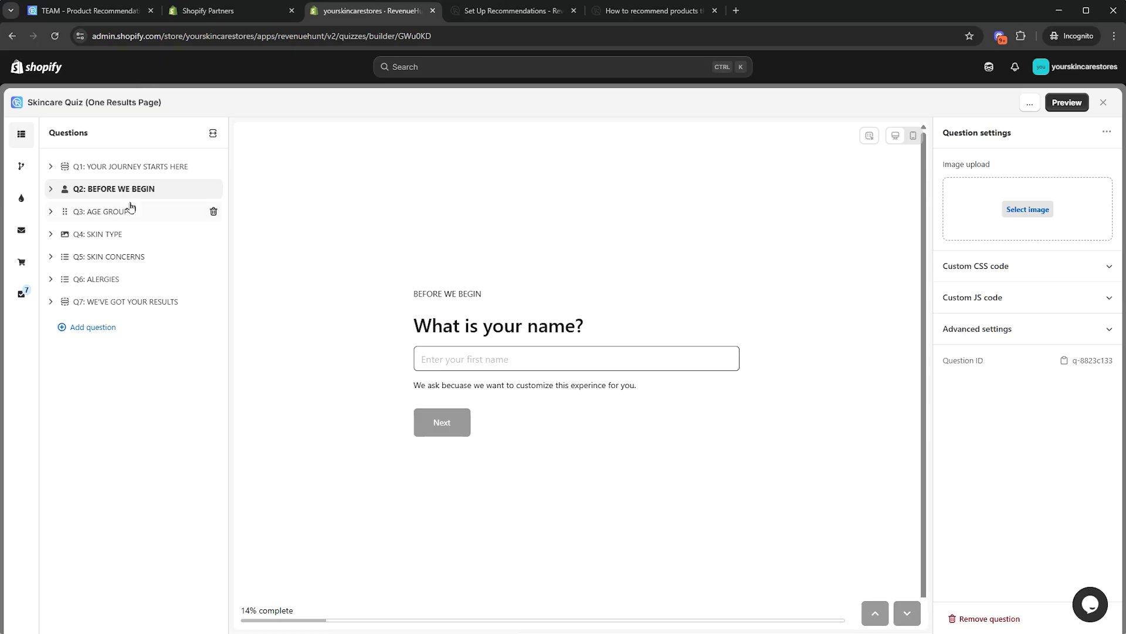
Preview the age group, skin type, concerns, allergies and email questions, then open the results editor
click(133, 214)
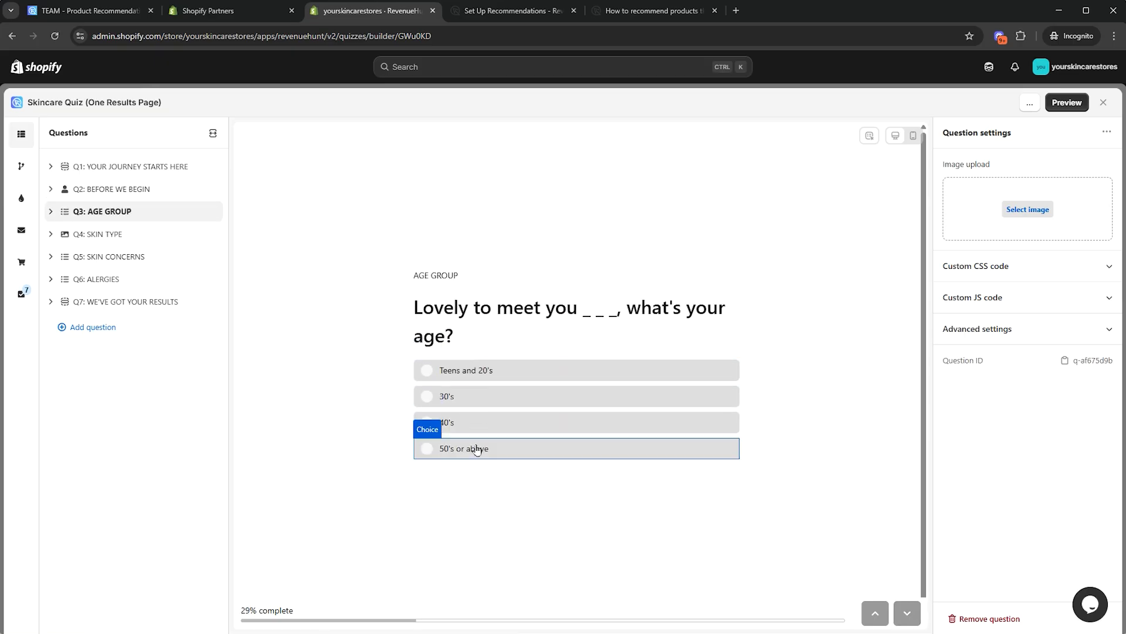
click(113, 235)
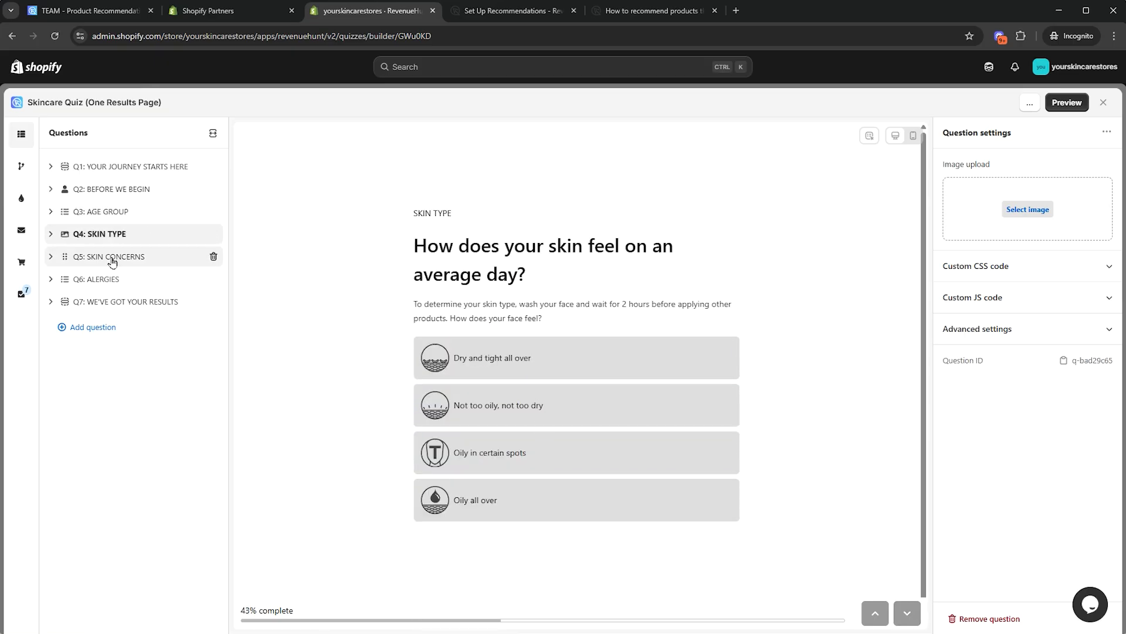
click(111, 256)
click(107, 279)
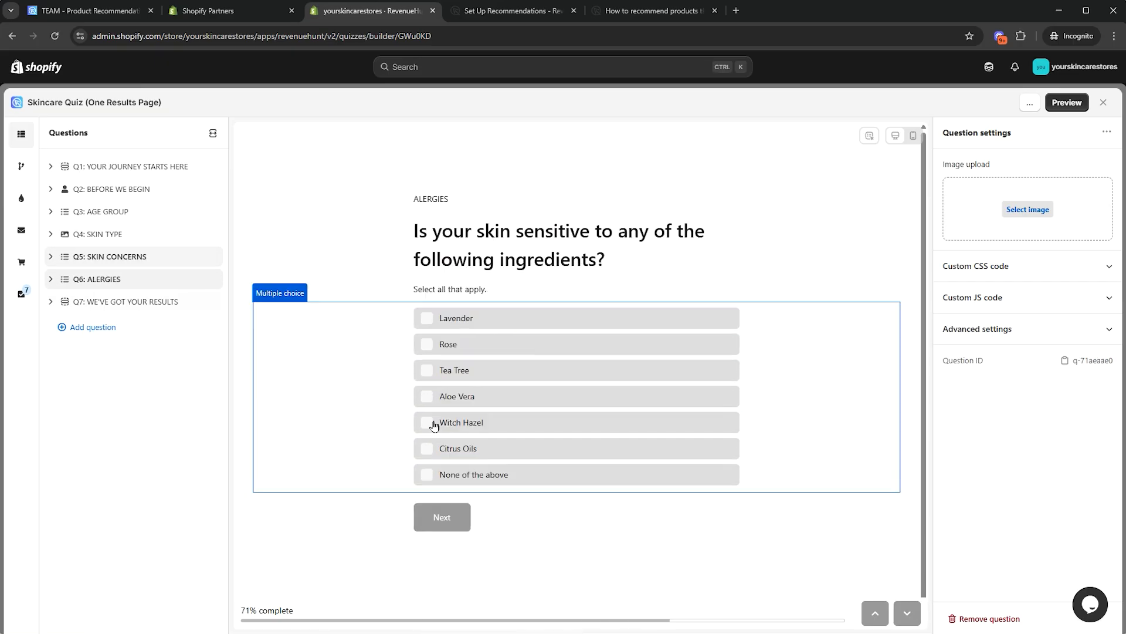
click(127, 302)
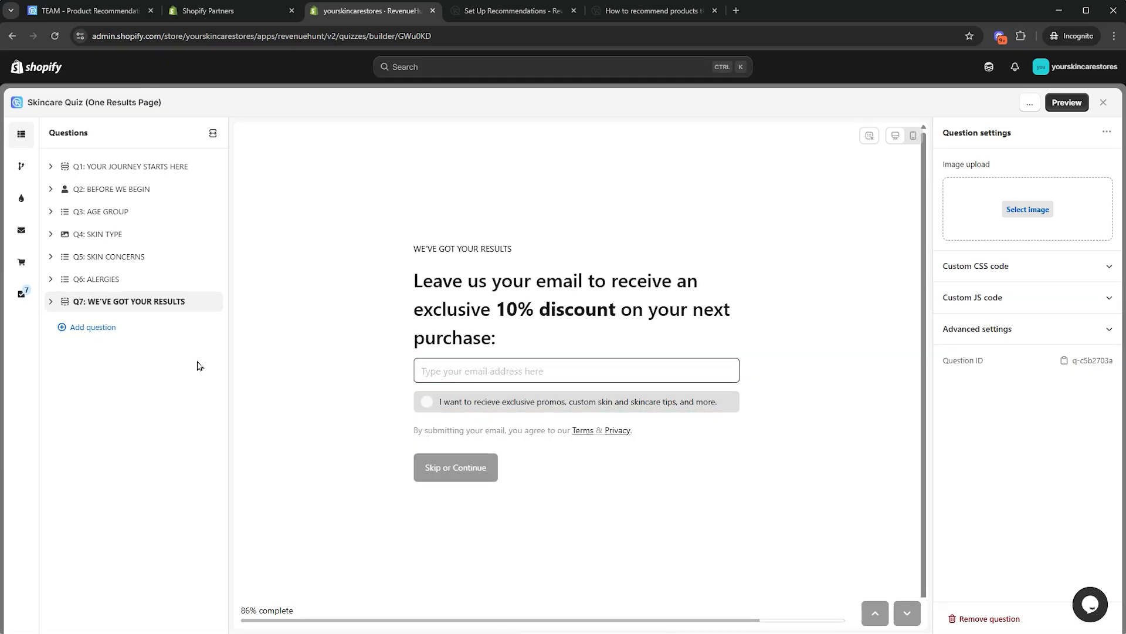
click(22, 260)
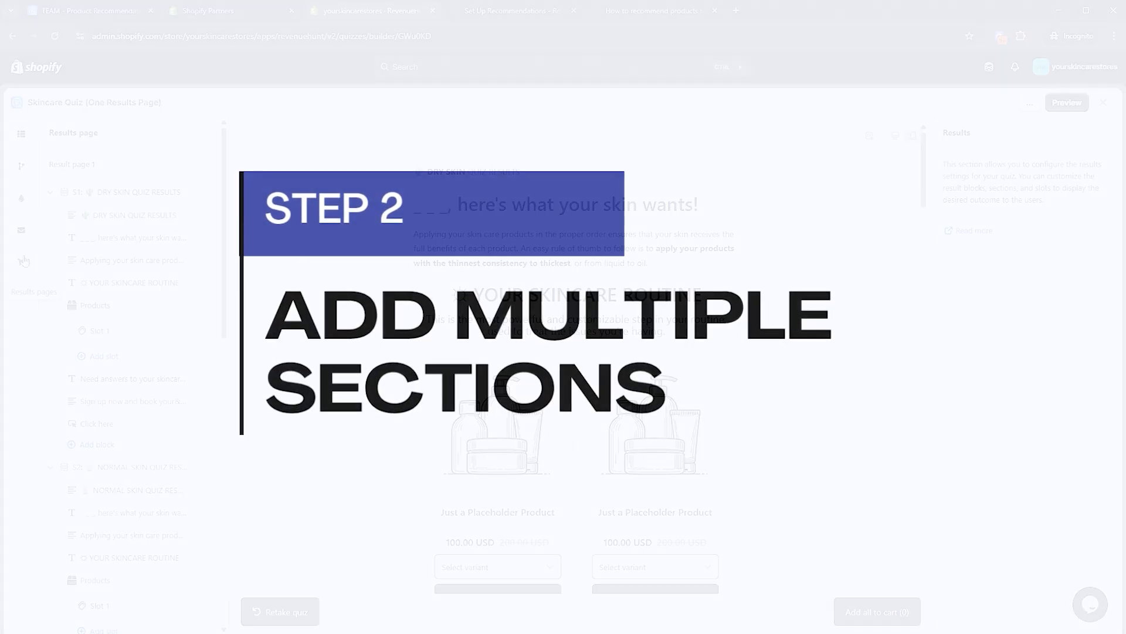
Collapse the Oily Skin section and expand S4: Combination Skin Quiz Results
click(49, 237)
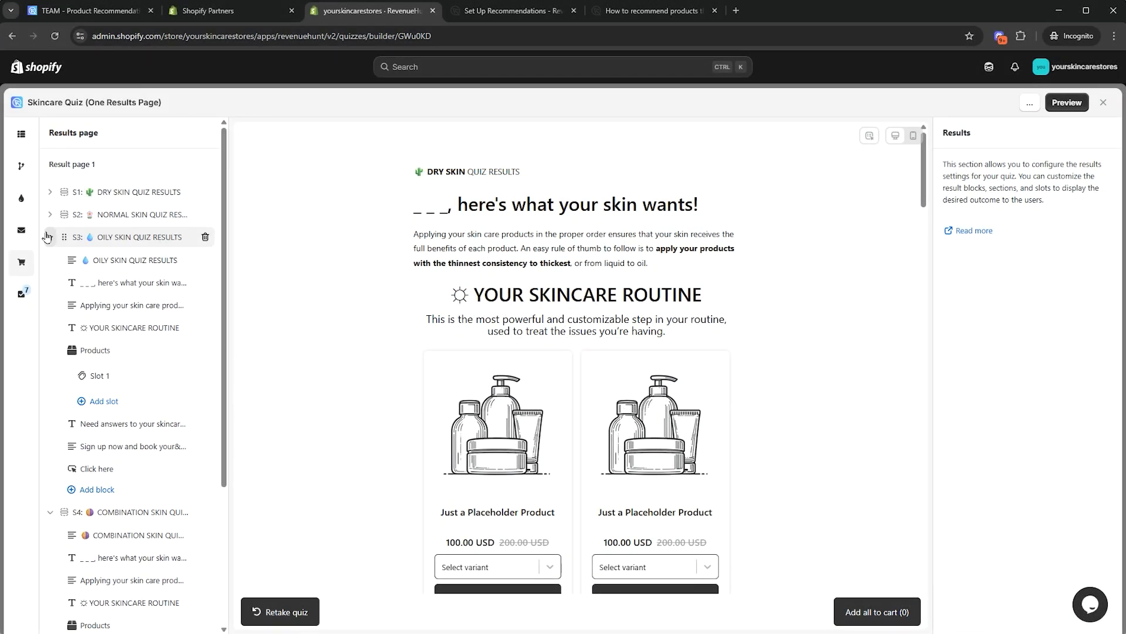
click(49, 237)
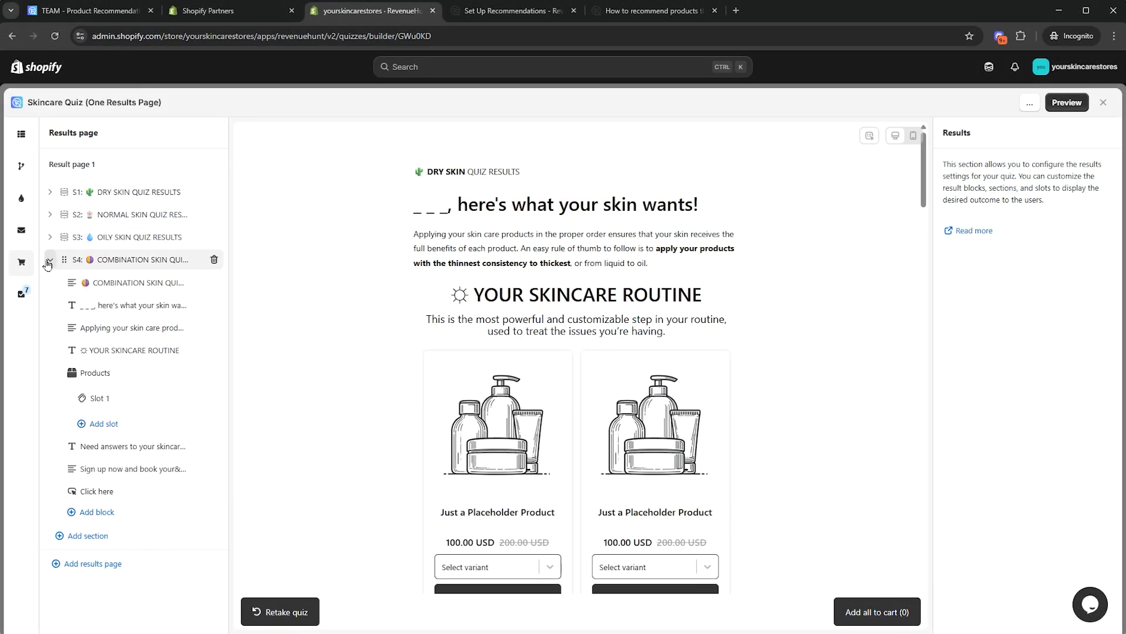
click(49, 259)
click(50, 260)
Switch the Combination Skin Products block to Fixed recommendations
click(114, 376)
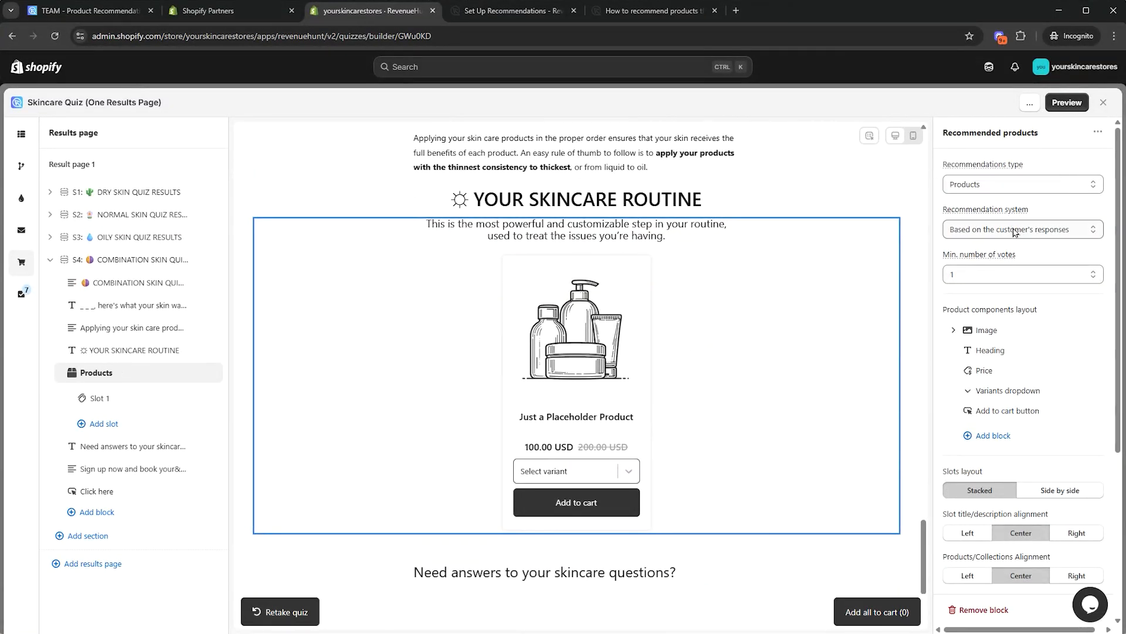
click(1015, 232)
click(1011, 263)
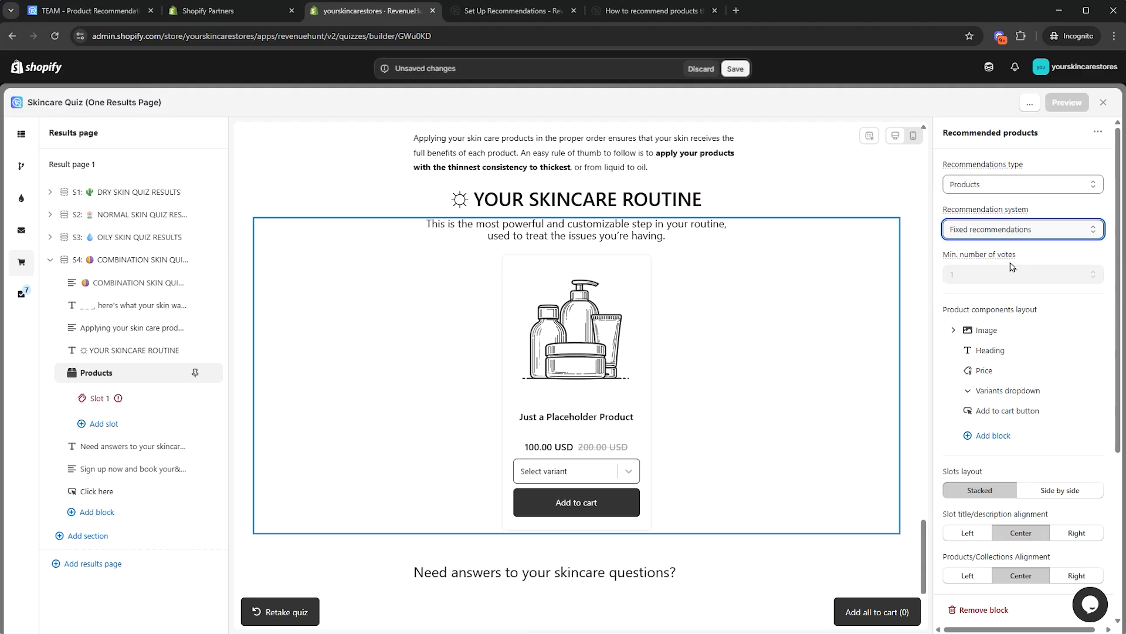
Set Slot 1 to max 3 items and add three products, including Vitamic C Serum
click(148, 400)
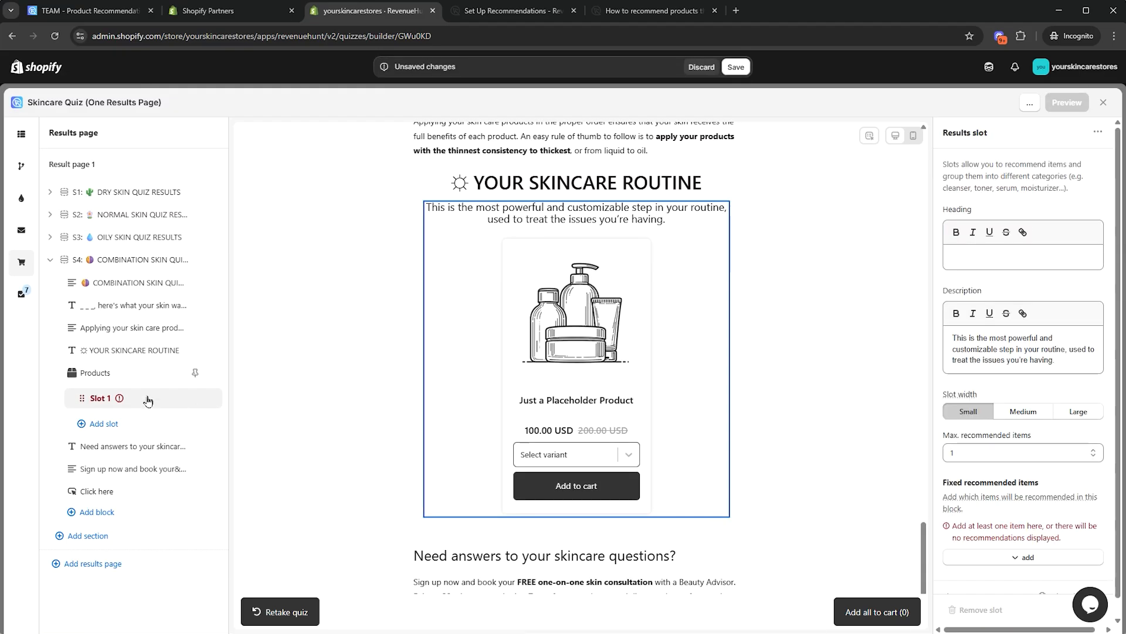
click(1023, 452)
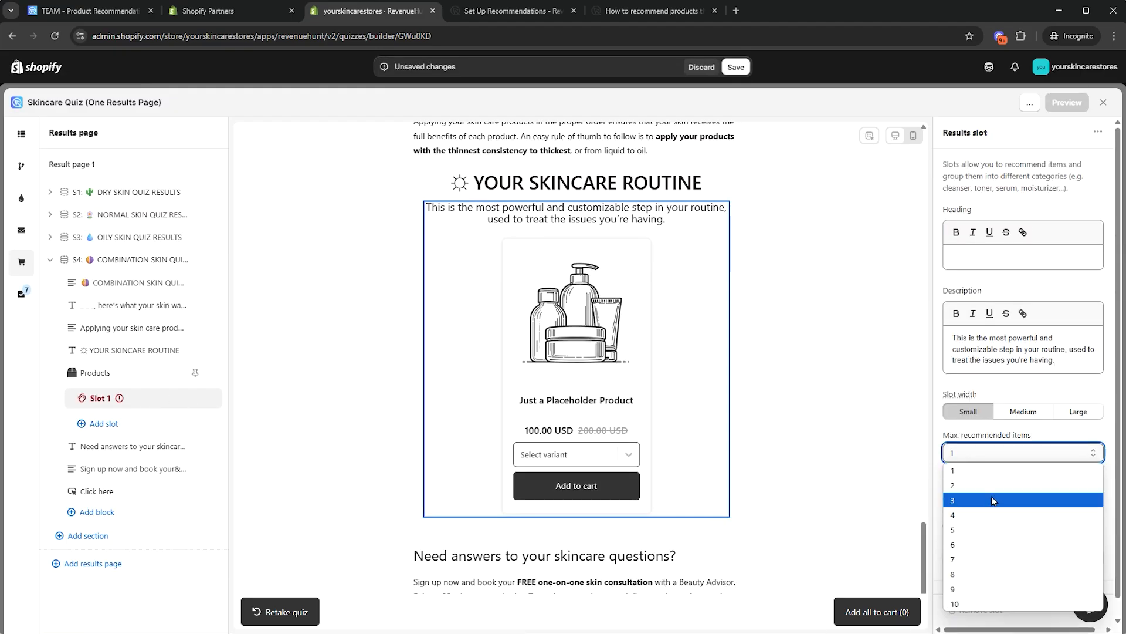
click(991, 501)
click(1046, 564)
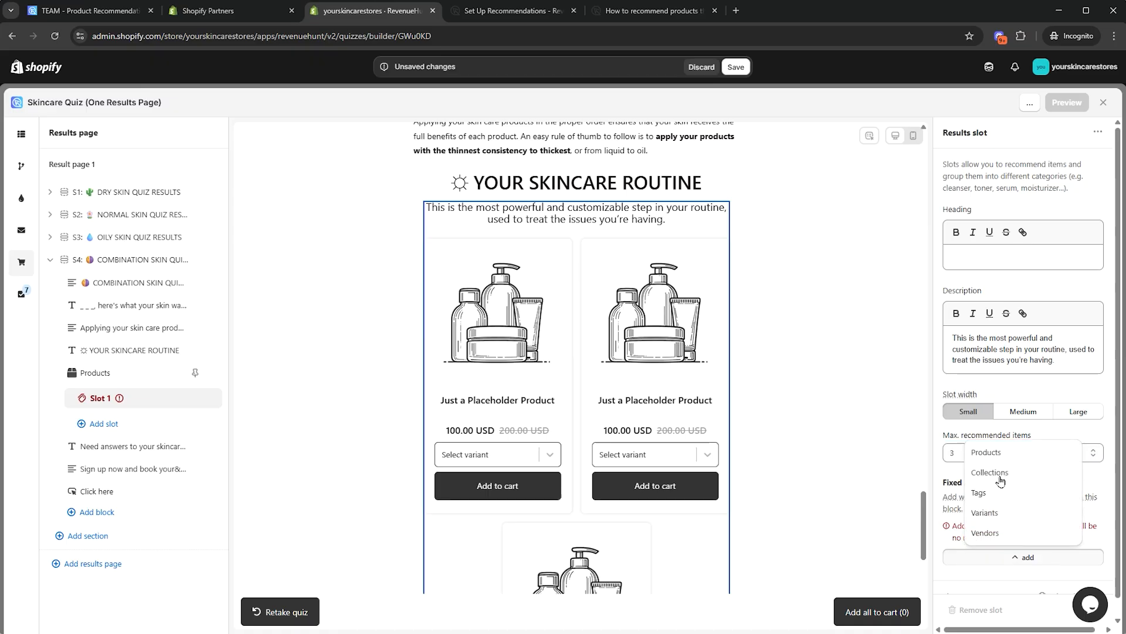
click(992, 453)
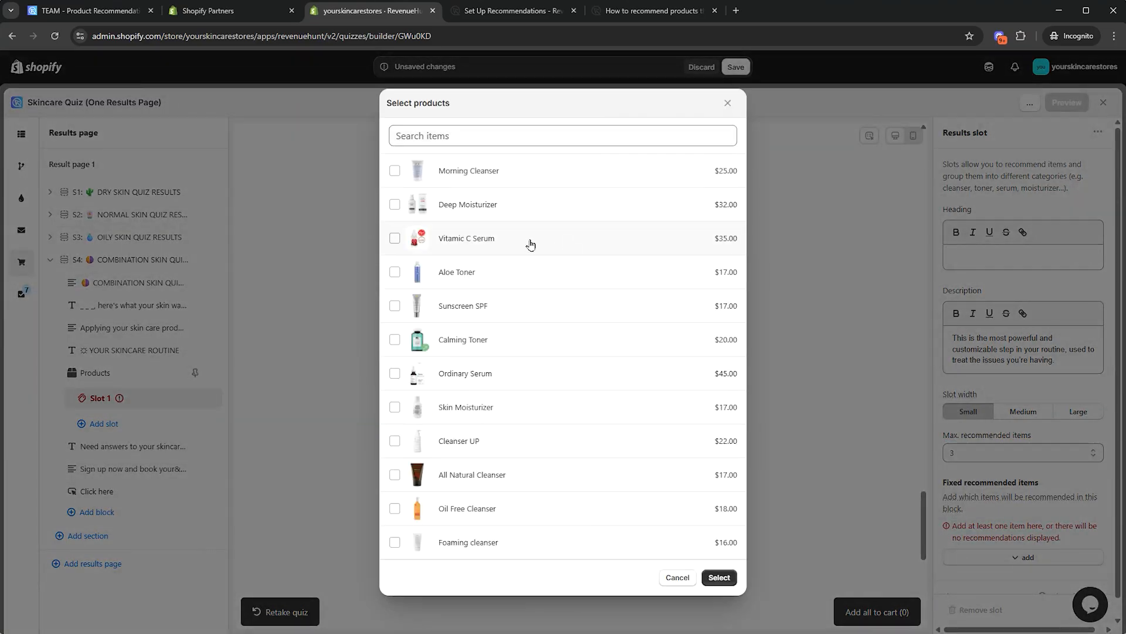
click(719, 577)
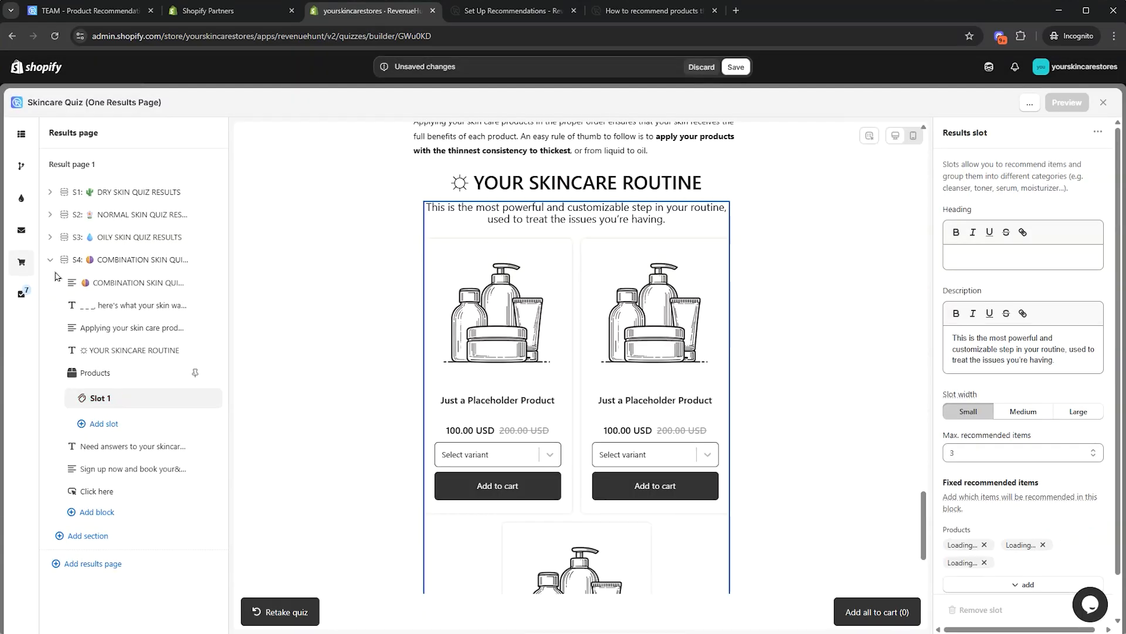
click(50, 237)
click(117, 350)
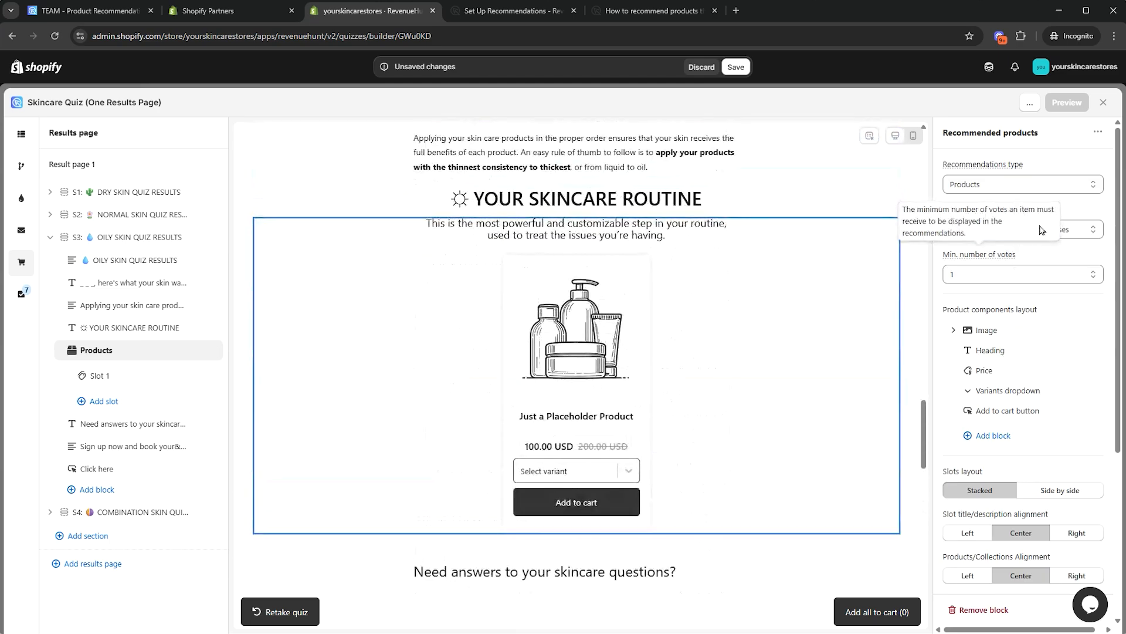
Give Oily Skin's Slot 1 three fixed product recommendations, max 3 items
click(120, 376)
click(1003, 454)
click(970, 506)
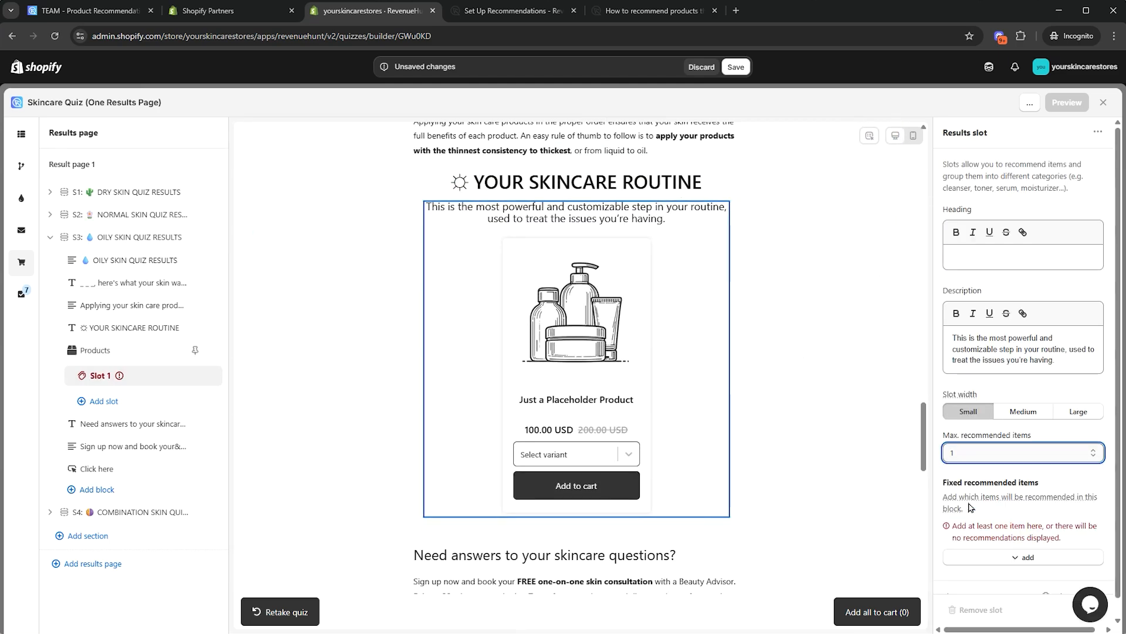
click(1006, 557)
click(1003, 454)
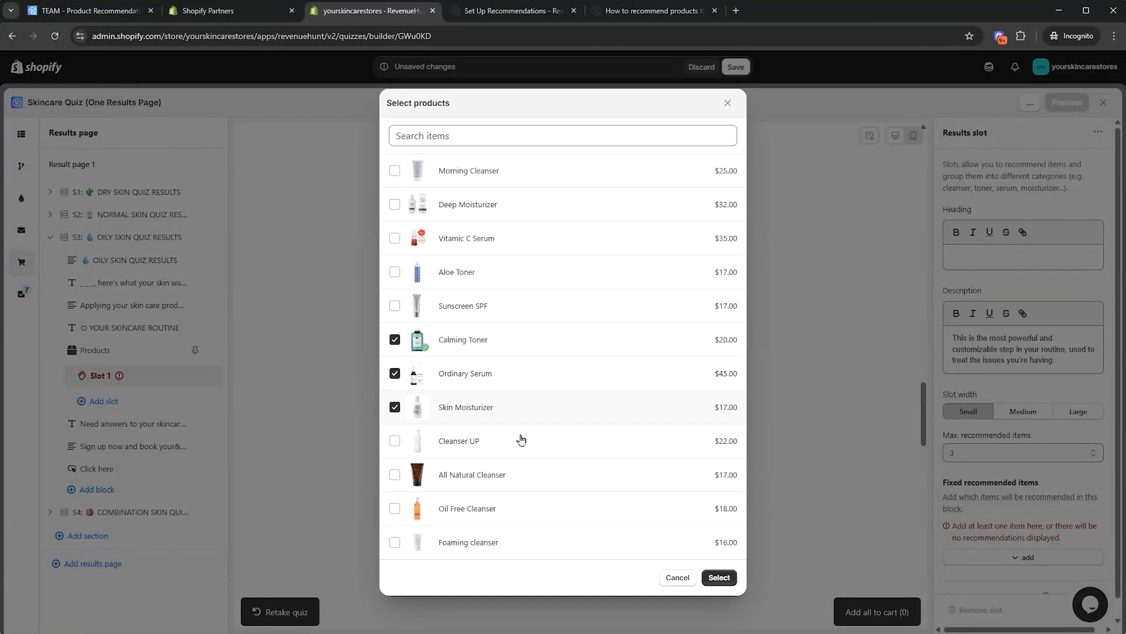
click(719, 577)
click(50, 237)
Set Normal Skin to fixed recommendations, max 3, including Ordinary Serum and Skin Moisturizer
click(50, 215)
click(117, 328)
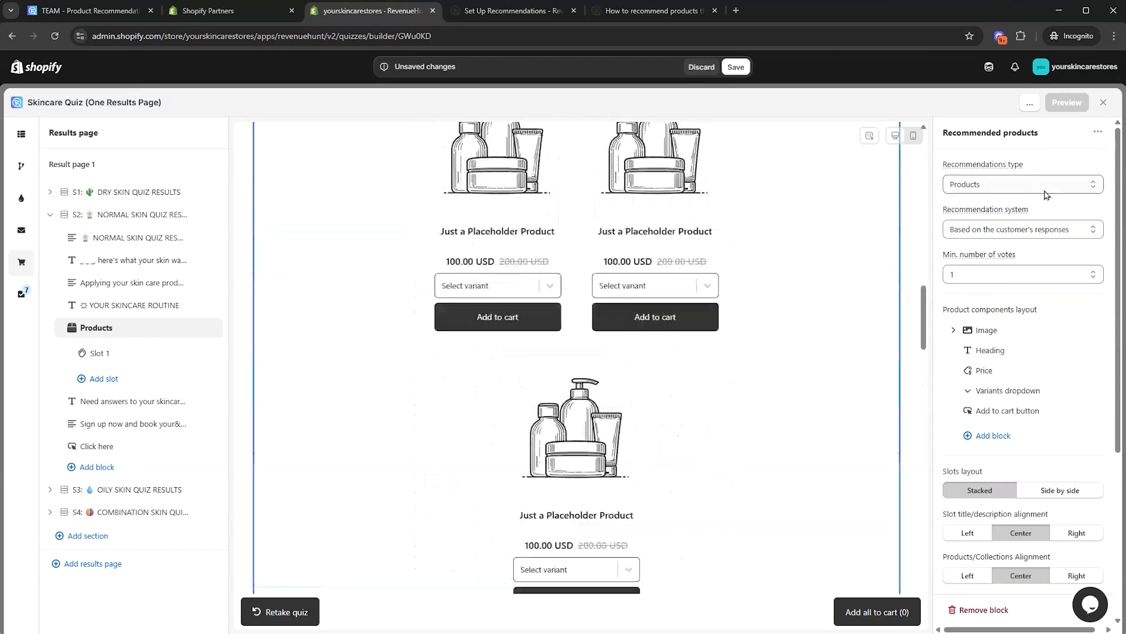
click(1036, 230)
click(1015, 261)
click(140, 354)
click(999, 452)
click(983, 500)
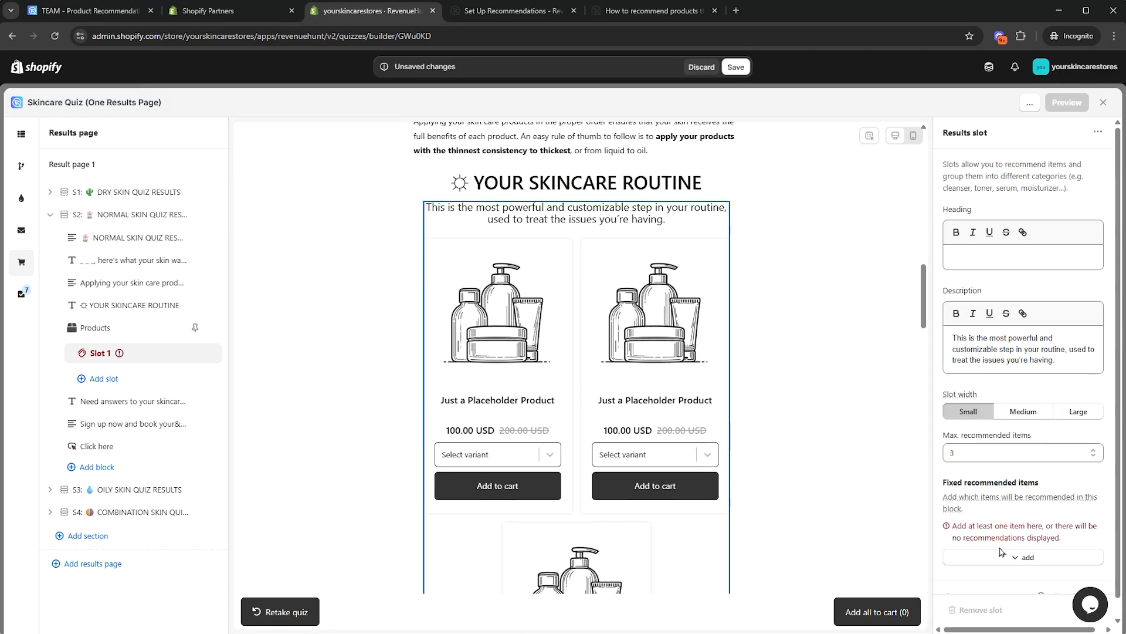
click(1000, 553)
click(987, 456)
click(493, 379)
click(466, 407)
click(719, 577)
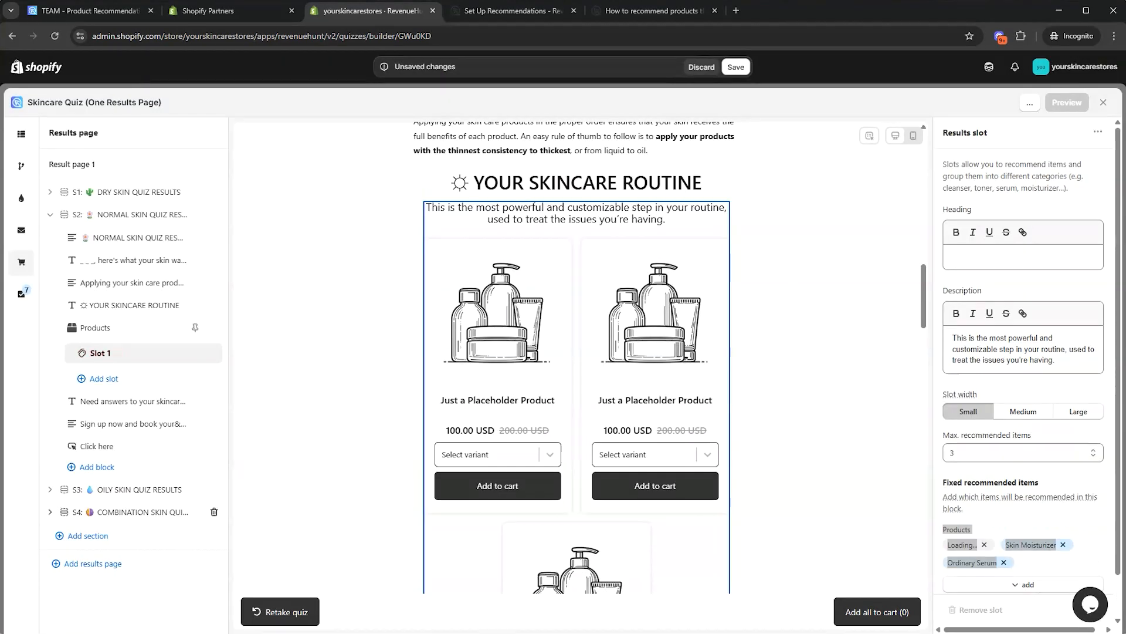
click(50, 215)
Fix Dry Skin's Slot 1 to Aloe Toner, Vitamic C Serum and Deep Moisturizer
click(50, 192)
click(96, 305)
click(1073, 229)
click(1015, 261)
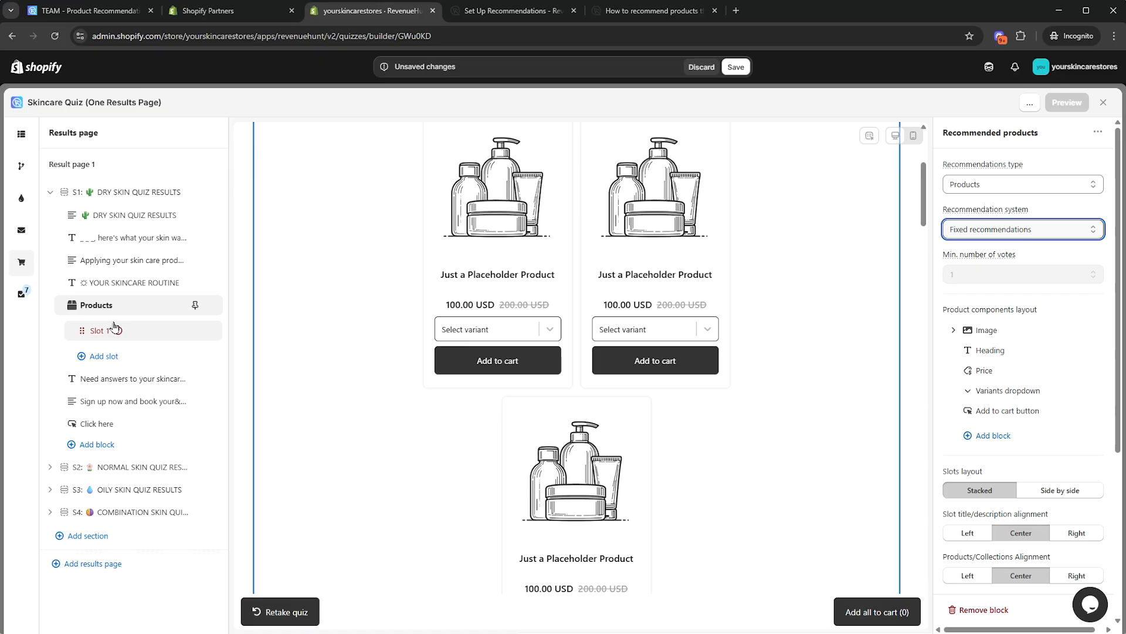
click(99, 331)
click(1023, 557)
click(980, 455)
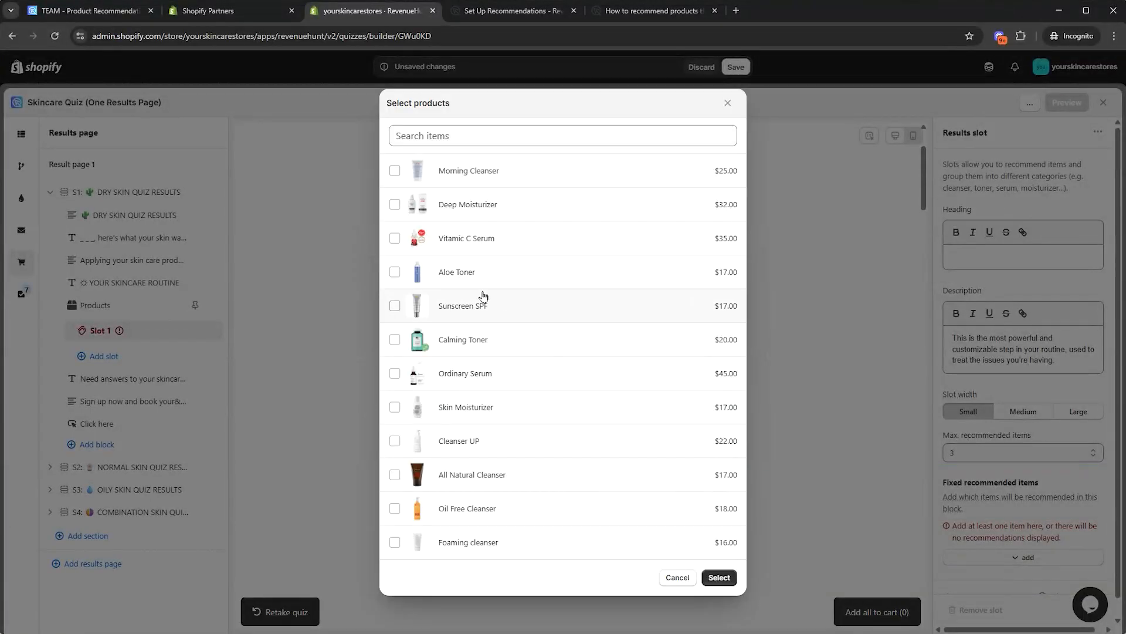
click(394, 204)
click(719, 577)
click(49, 192)
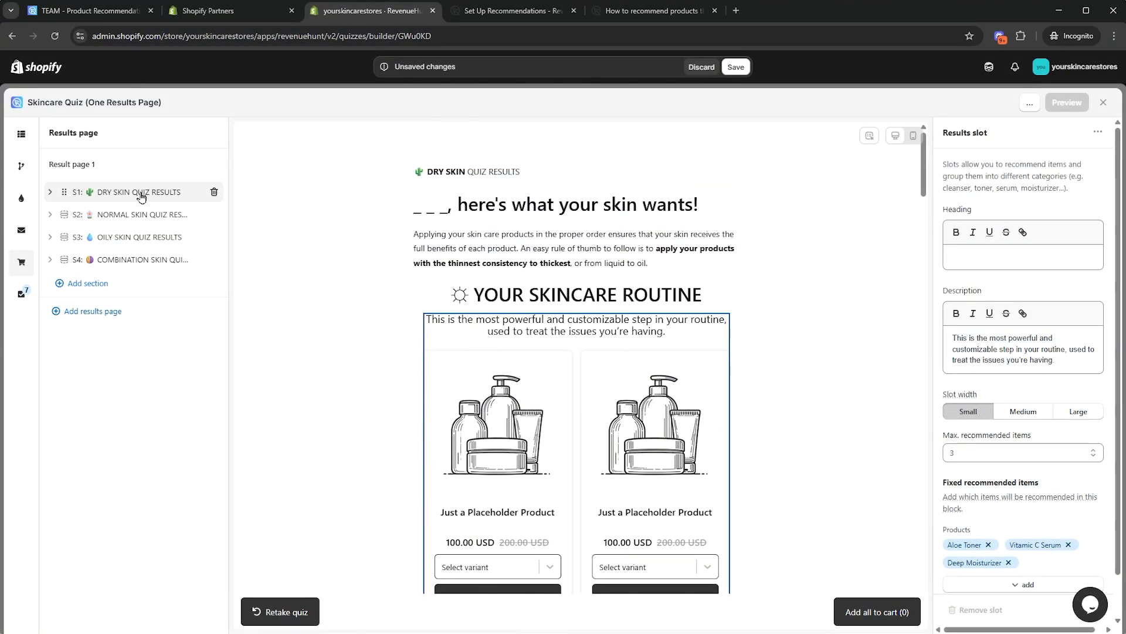
click(141, 197)
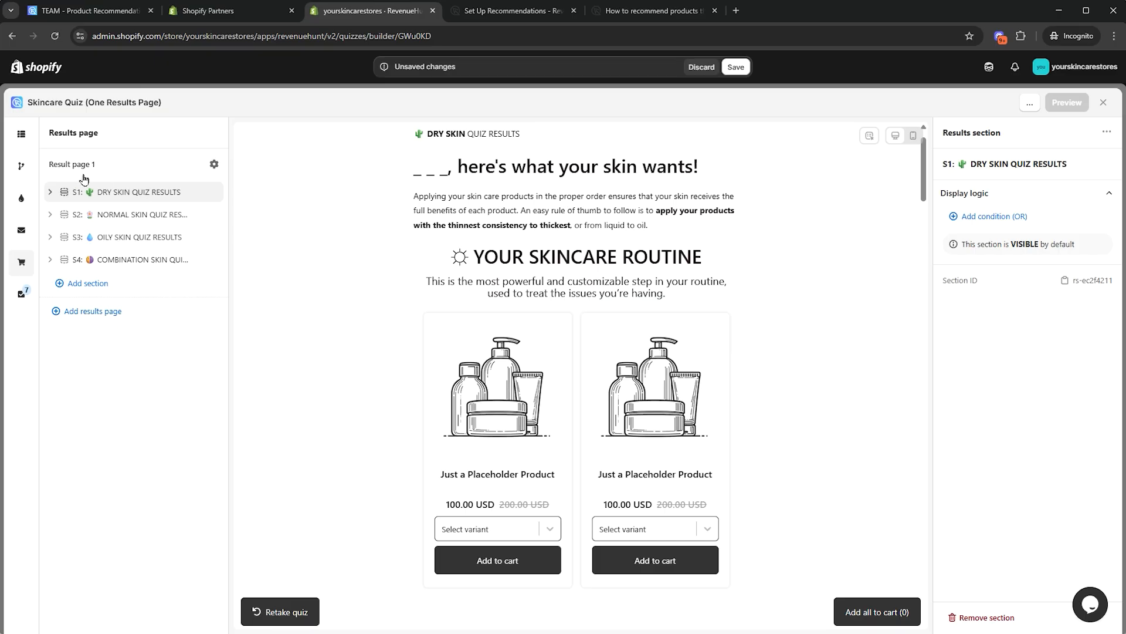
Start Dry Skin's first rule: Q3 Teens and 20's AND Q4 Dry and tight all over
click(50, 192)
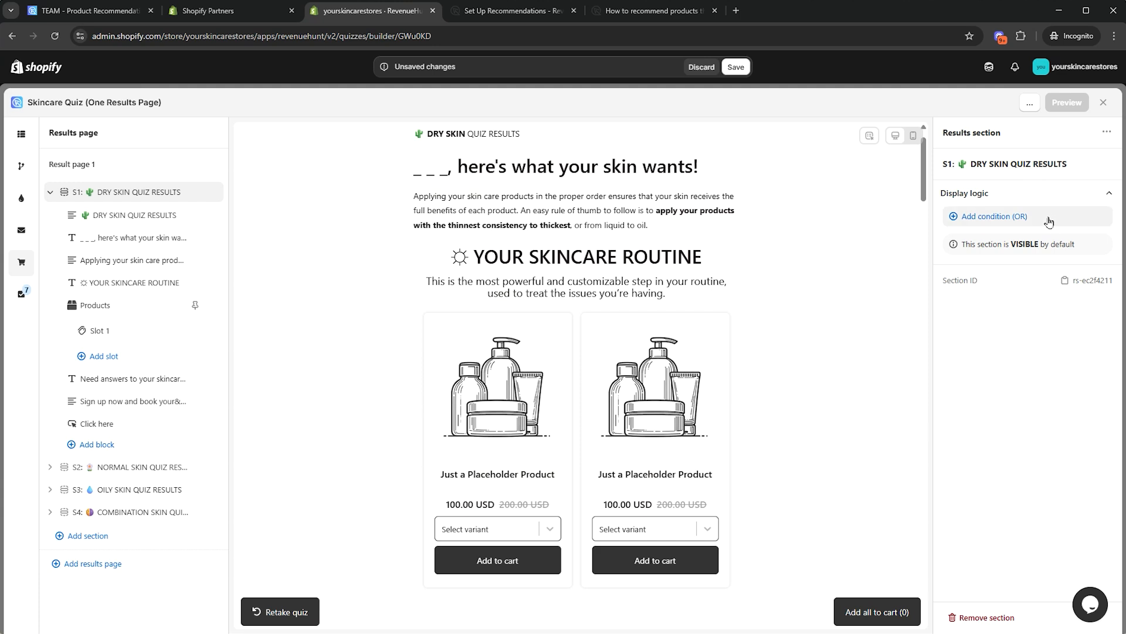
click(1010, 218)
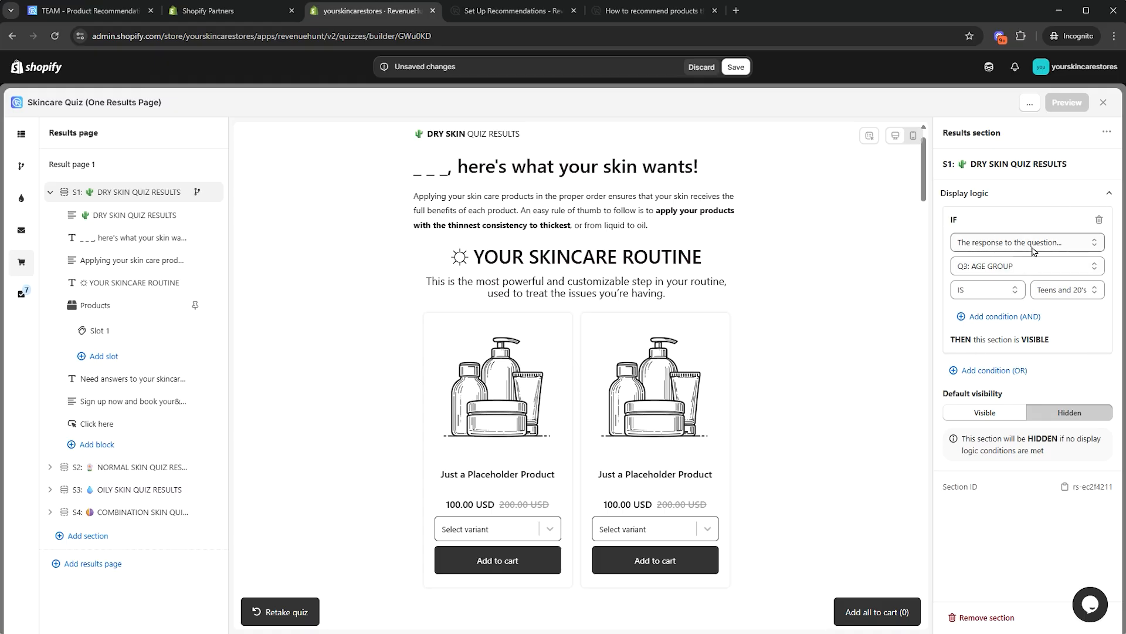
click(1066, 294)
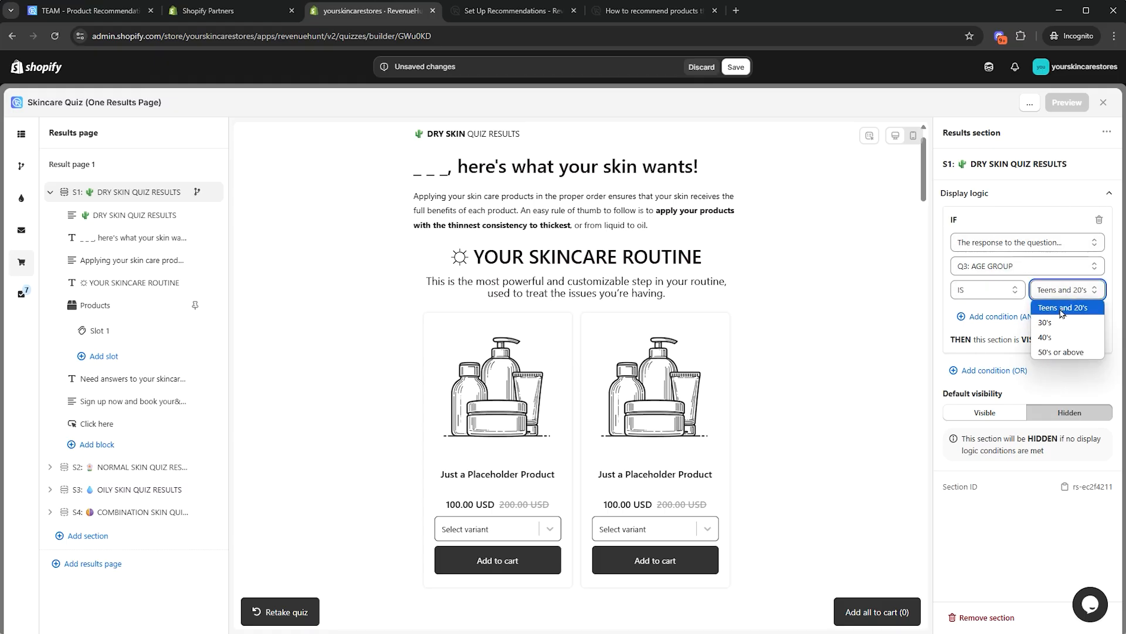
click(1061, 309)
click(1020, 317)
click(1020, 358)
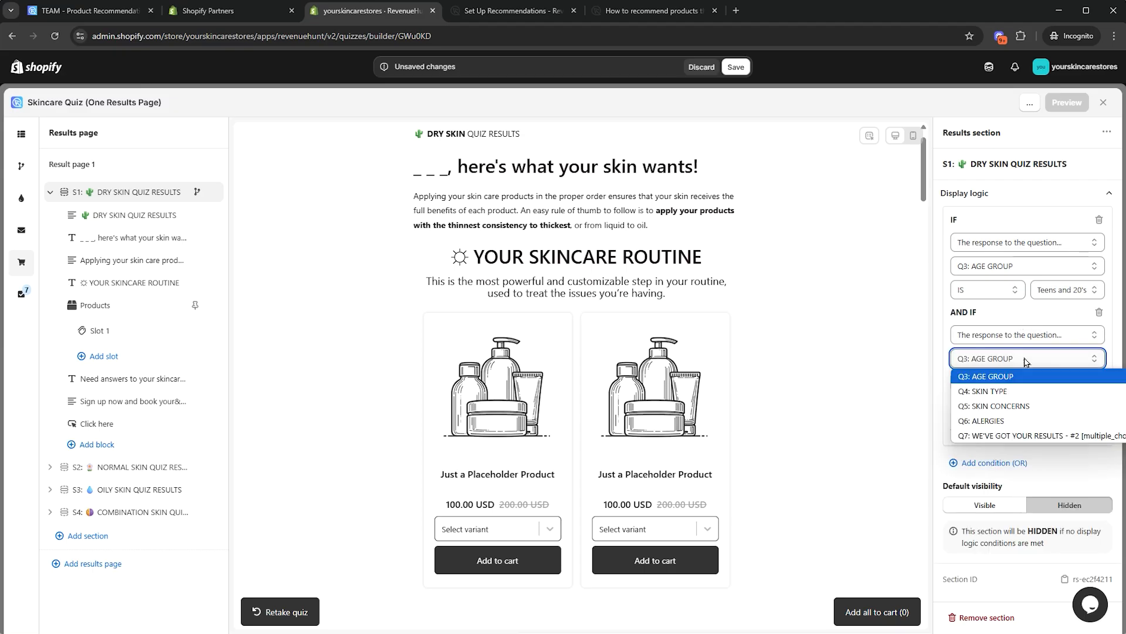
click(1021, 359)
click(1020, 359)
click(1009, 392)
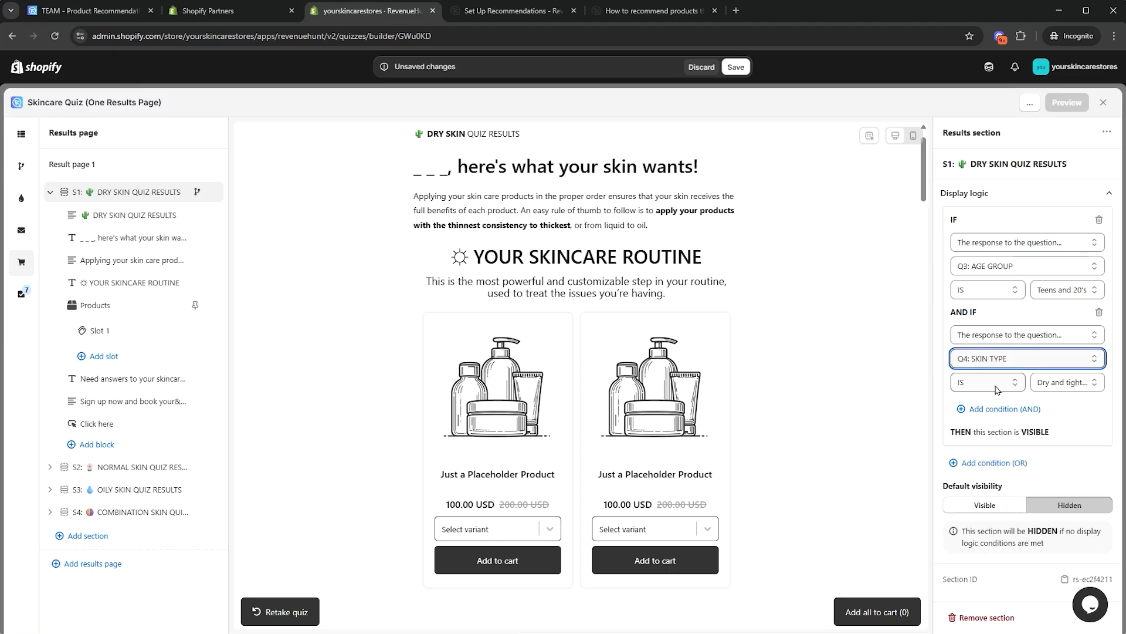
click(1088, 385)
click(1056, 396)
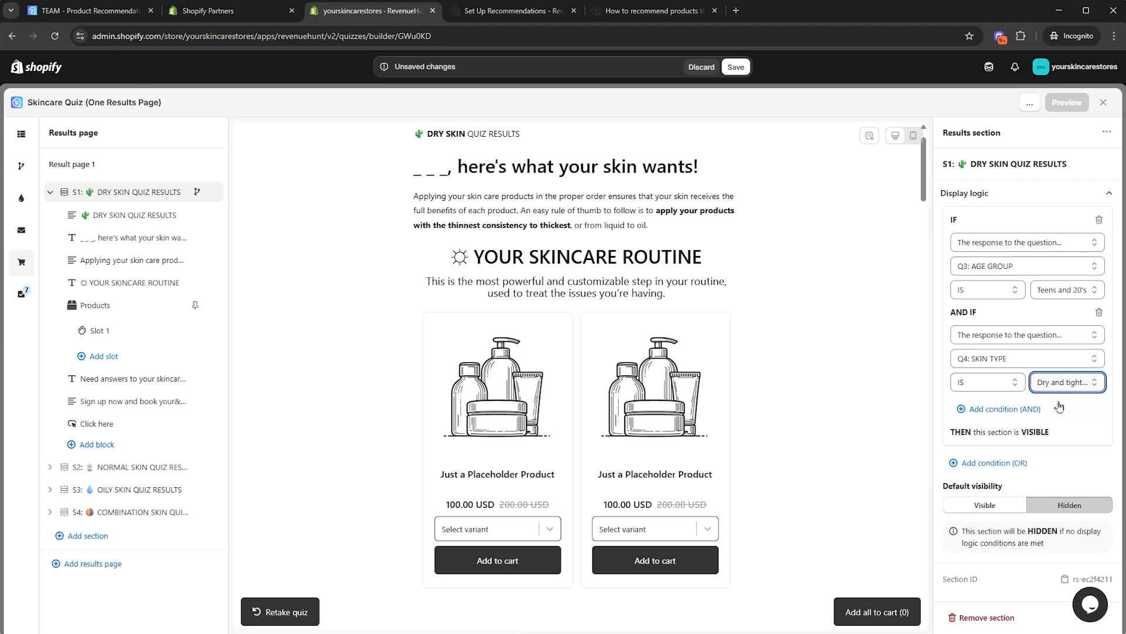
Add Q5 Acne and breakouts as the first rule's third condition
click(1005, 410)
click(996, 449)
click(1004, 491)
click(1059, 474)
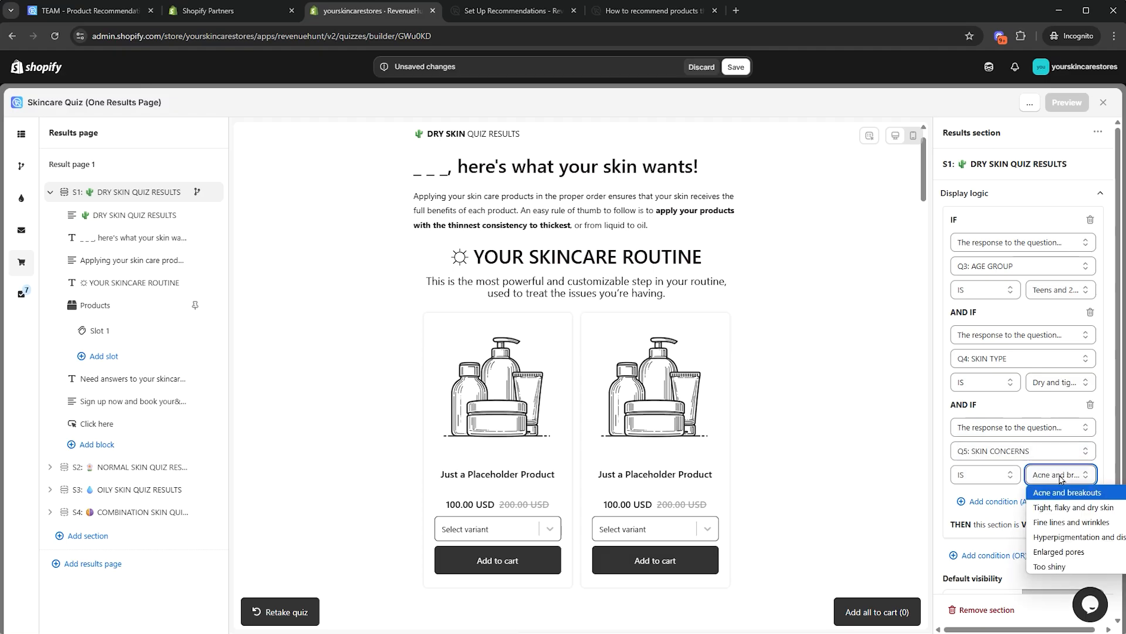
click(1059, 493)
scroll(1062, 497, down, 1)
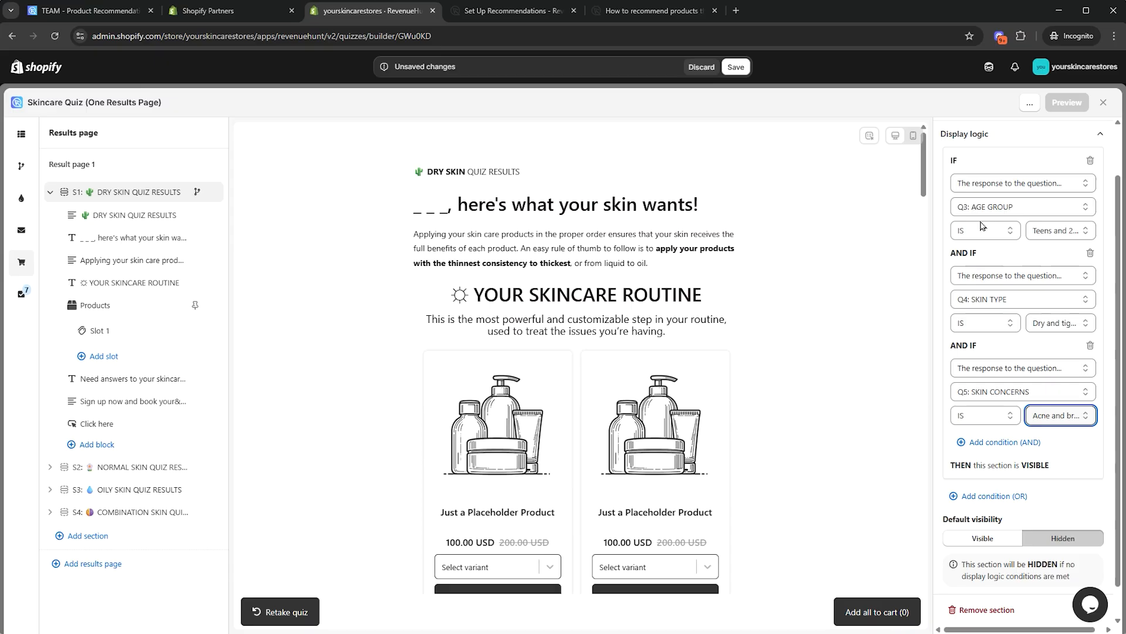
scroll(979, 246, down, 1)
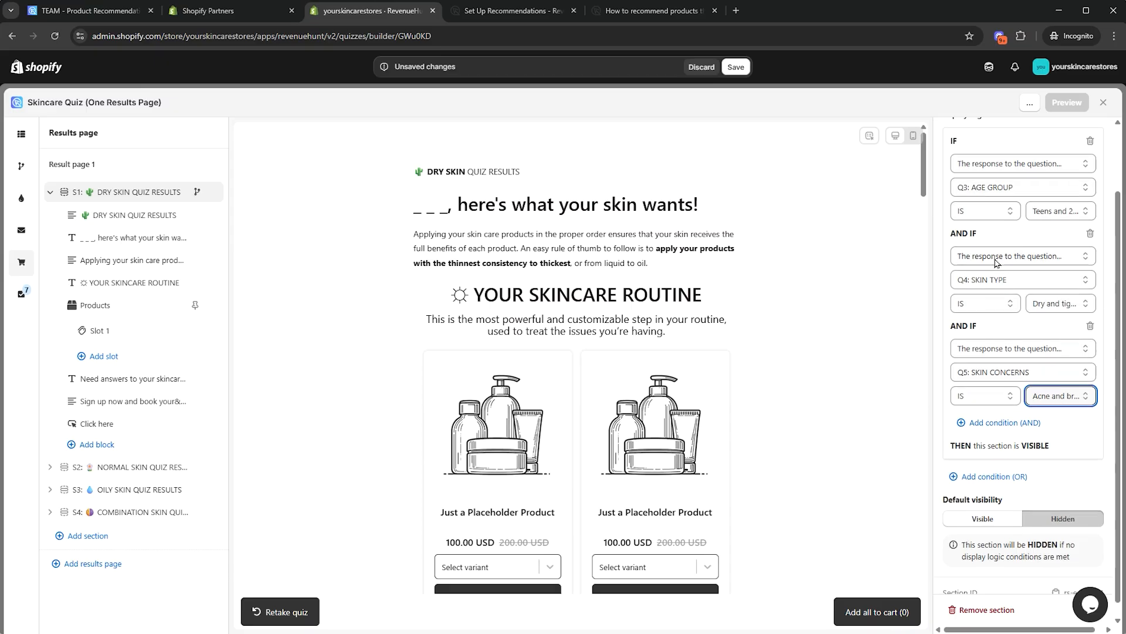
scroll(983, 458, up, 2)
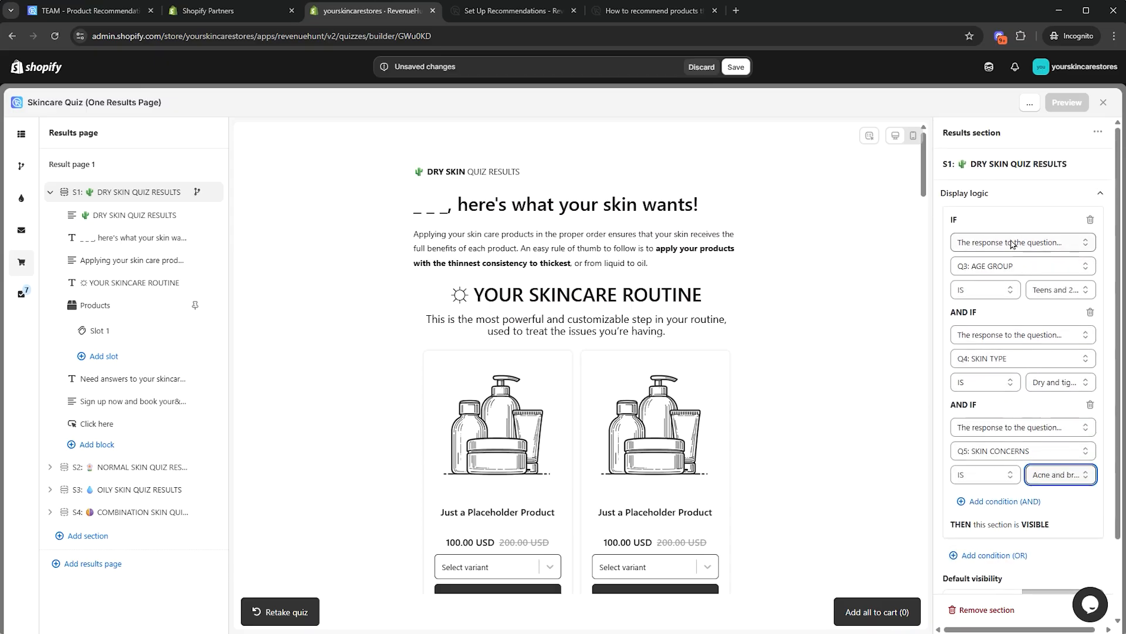
scroll(1024, 477, down, 2)
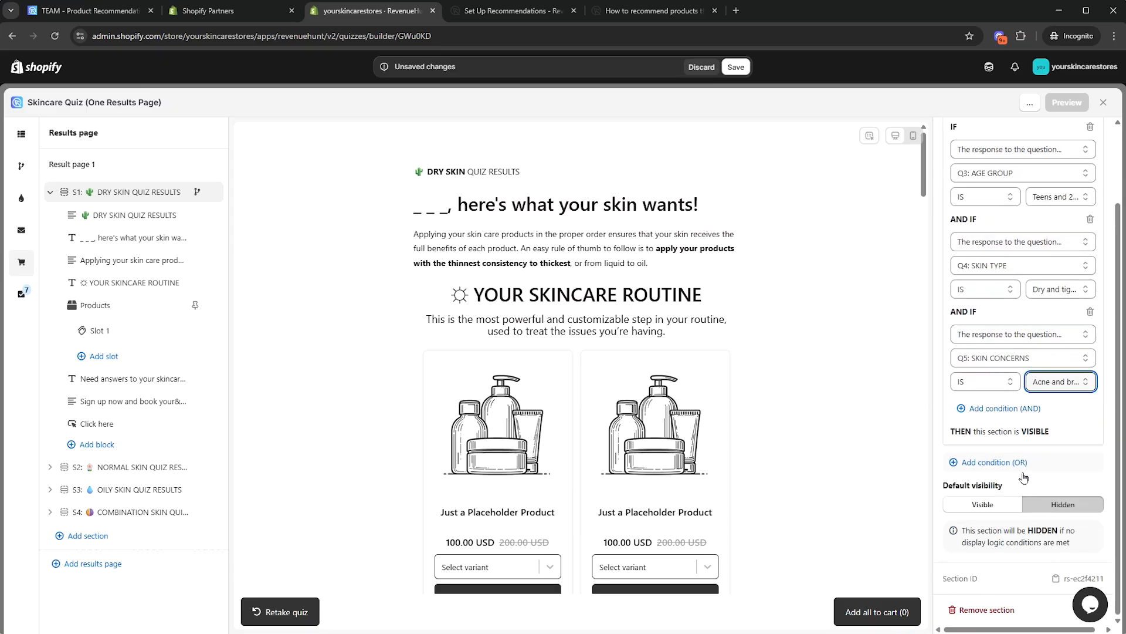
Add an OR group requiring Q4 skin type Dry and tight all over
click(982, 463)
scroll(984, 452, down, 3)
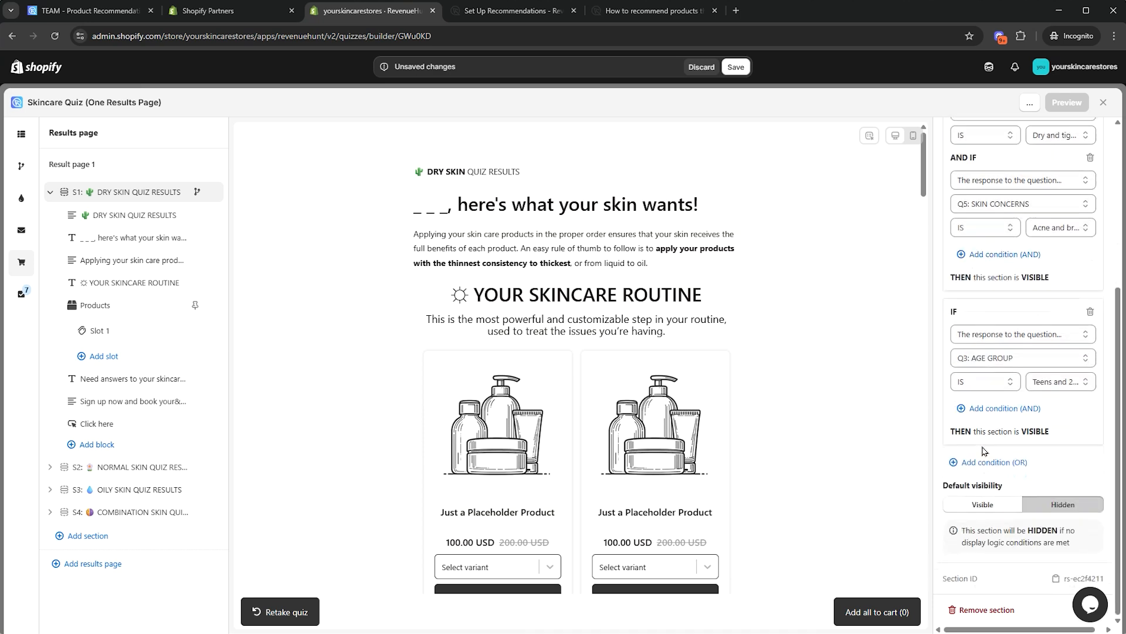
click(1014, 407)
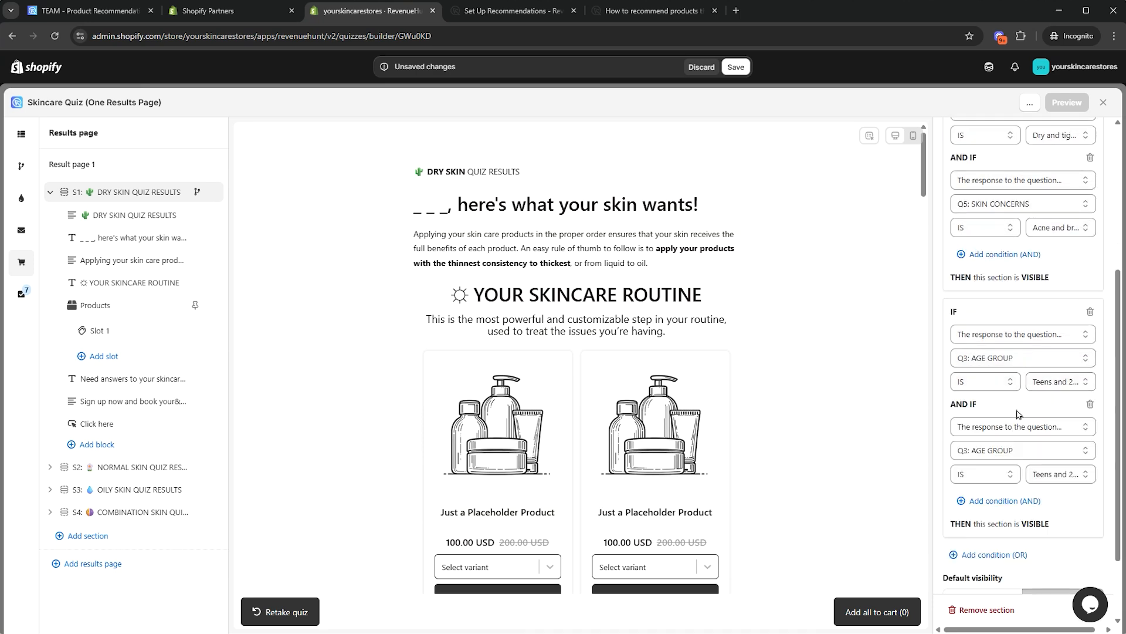
click(1009, 451)
click(1077, 479)
click(1078, 480)
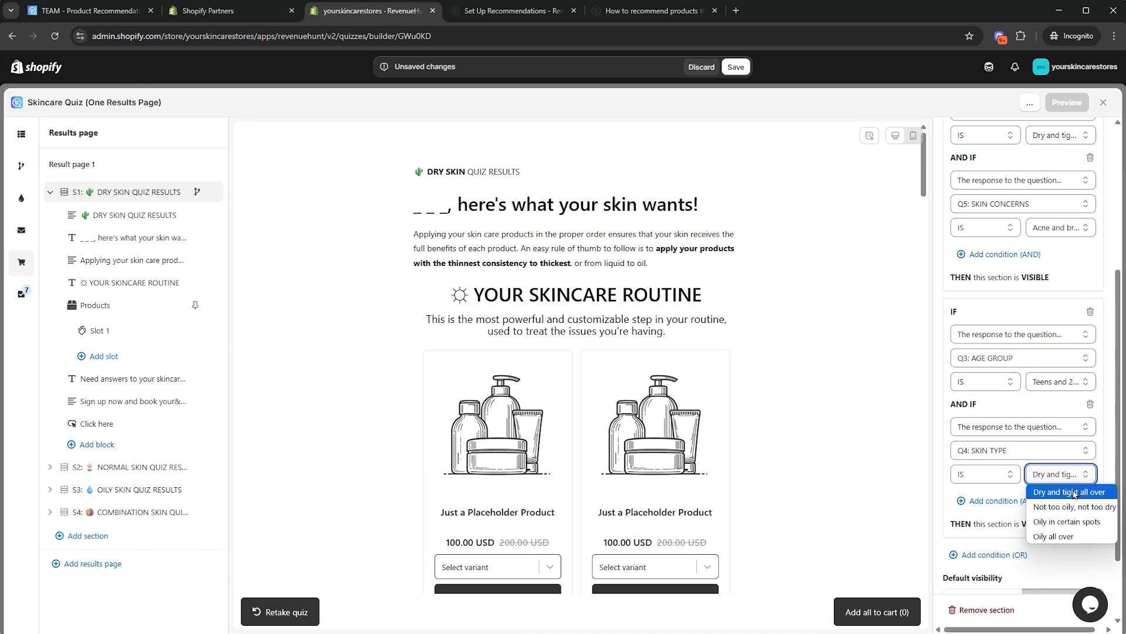
click(1071, 492)
Require Q5 Tight, flaky and dry skin in the OR group
click(998, 501)
scroll(996, 487, down, 3)
click(1025, 394)
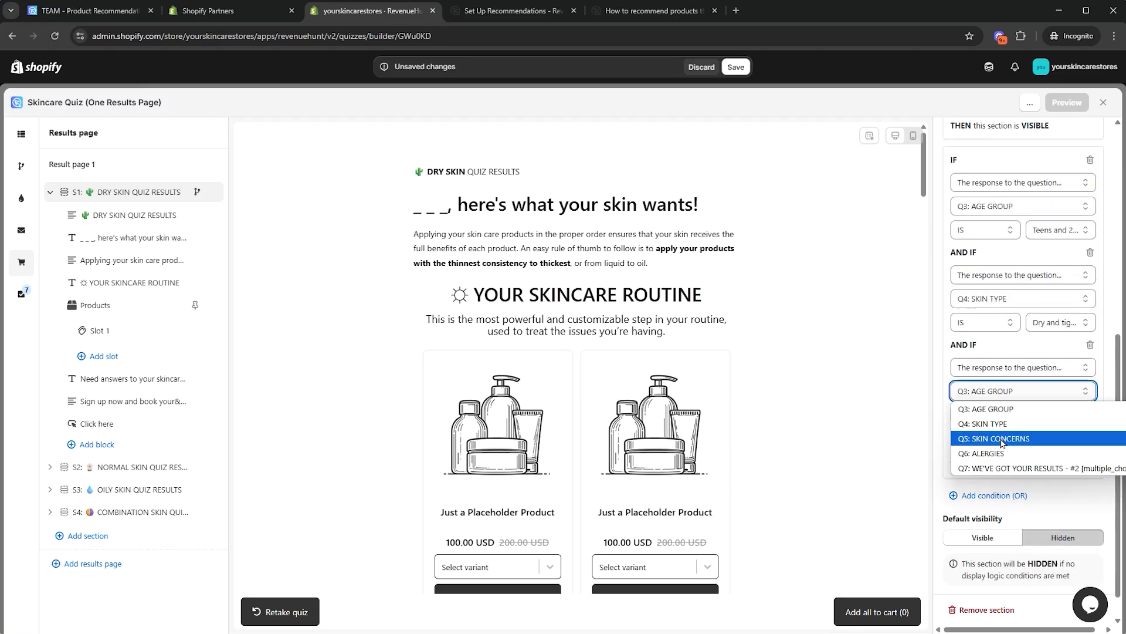
click(1003, 440)
click(1060, 415)
click(1069, 451)
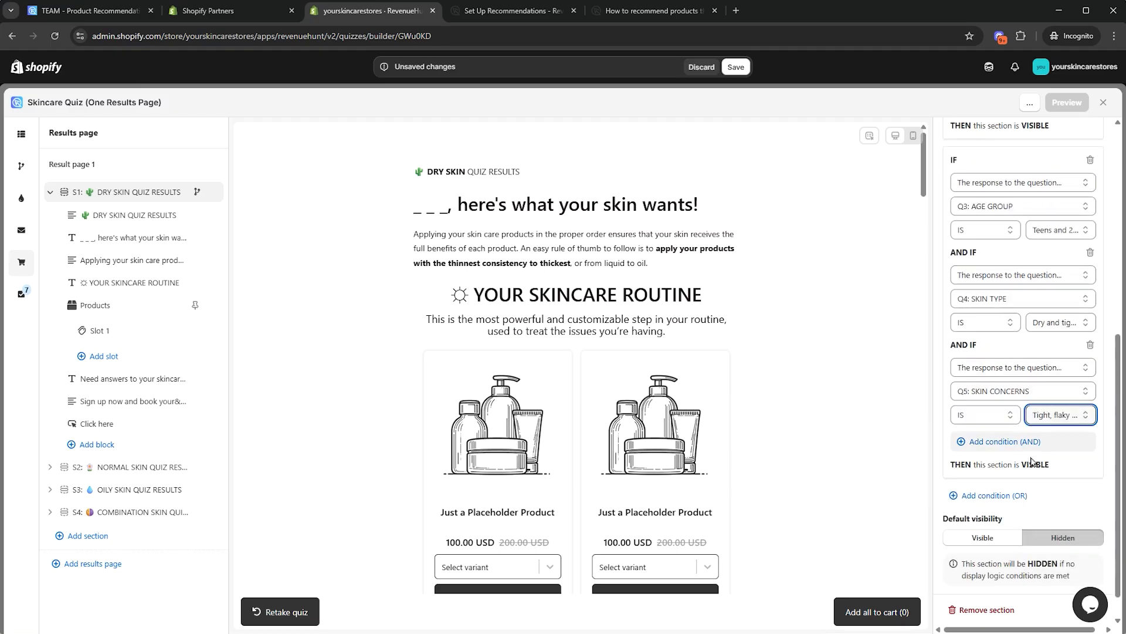
scroll(1056, 446, up, 2)
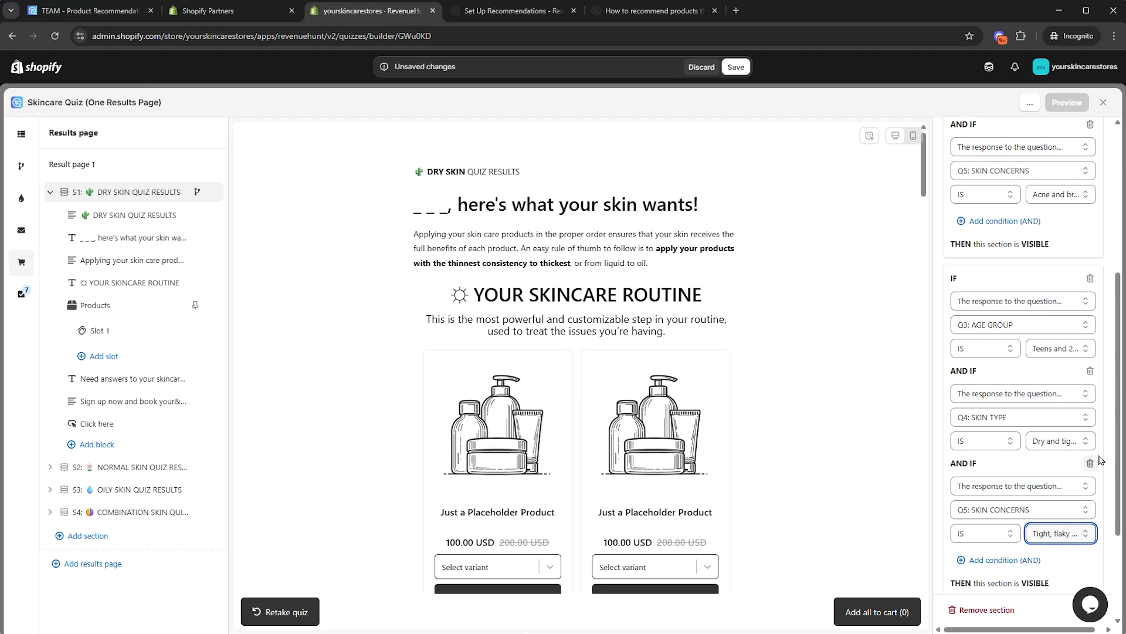
scroll(1027, 352, down, 3)
scroll(1028, 243, up, 8)
scroll(1009, 403, down, 3)
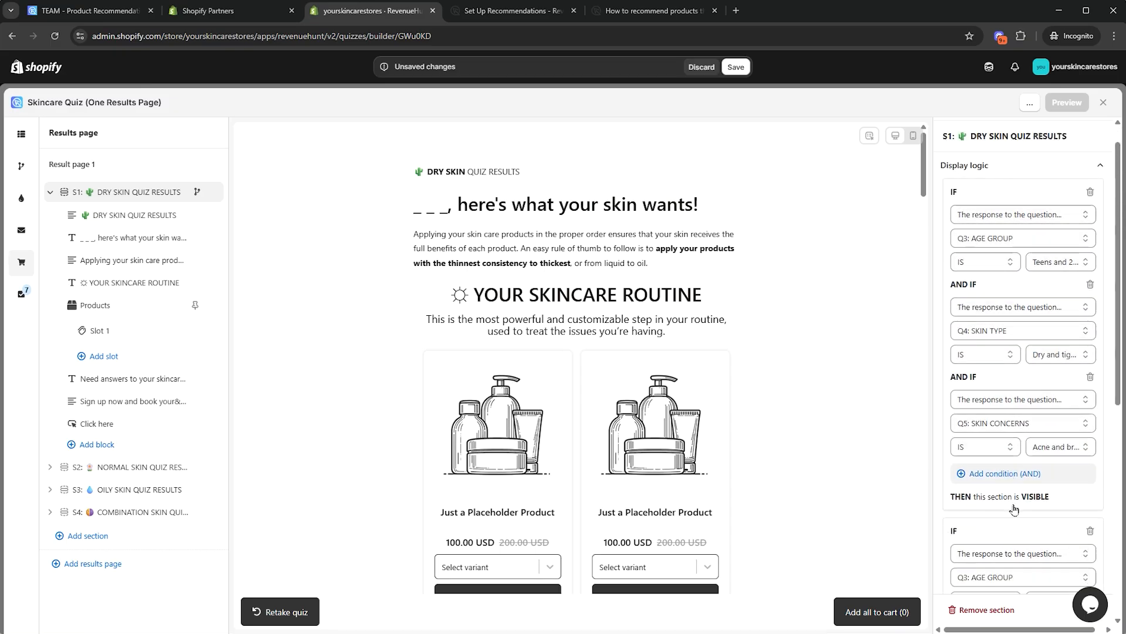
scroll(1025, 446, down, 3)
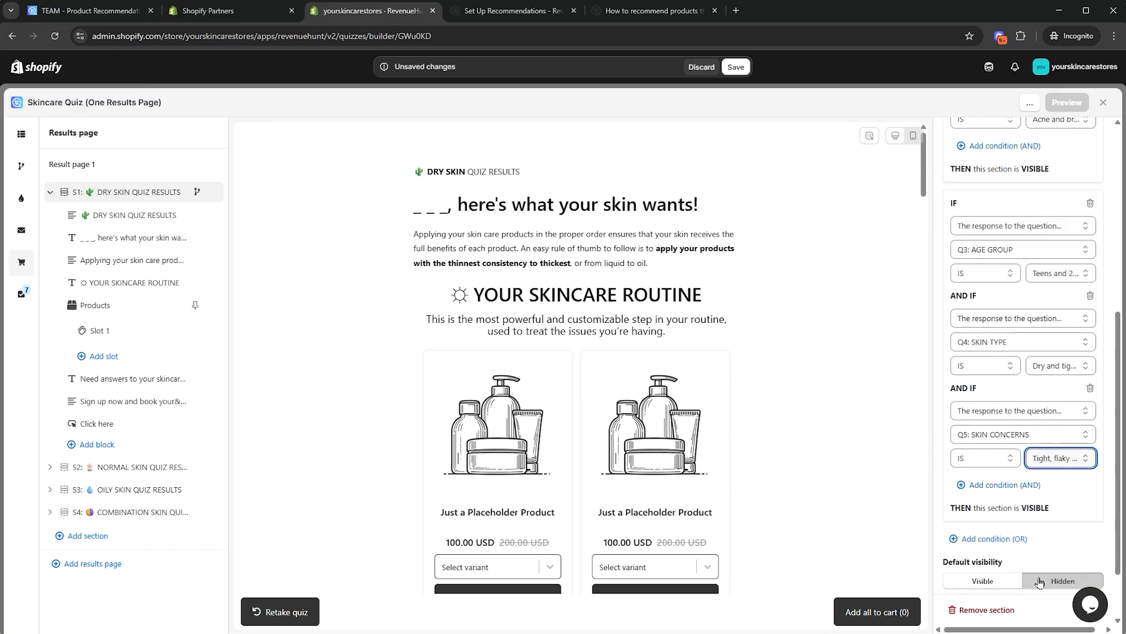
click(50, 191)
click(137, 216)
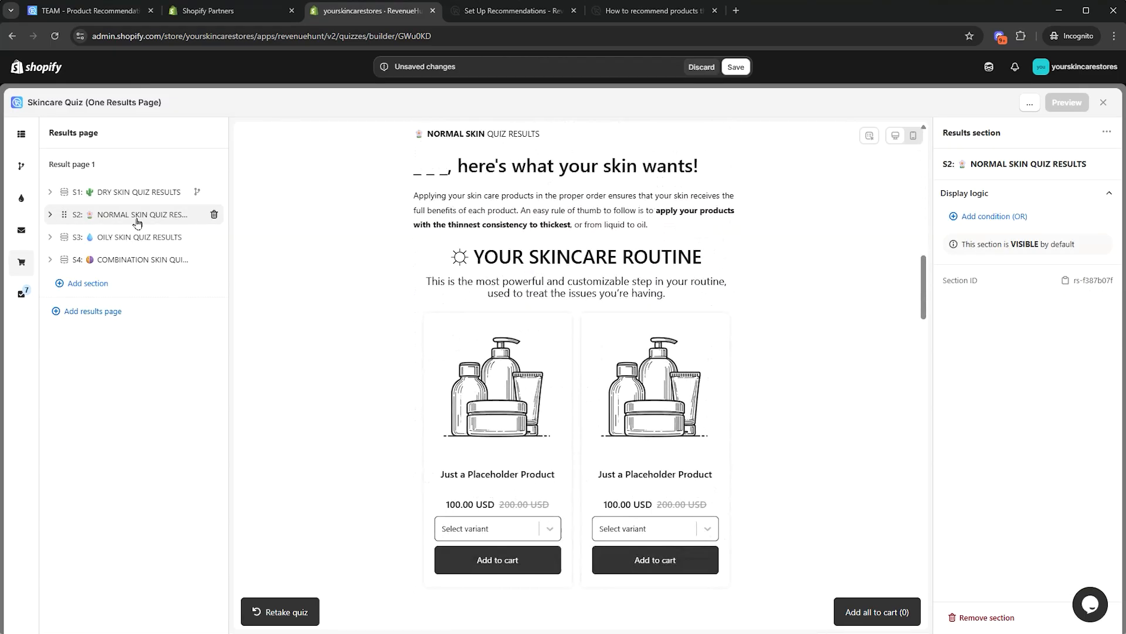
Give Normal Skin a rule with age, Q4 skin type and Q5 Tight, flaky and dry skin
click(965, 220)
click(1000, 321)
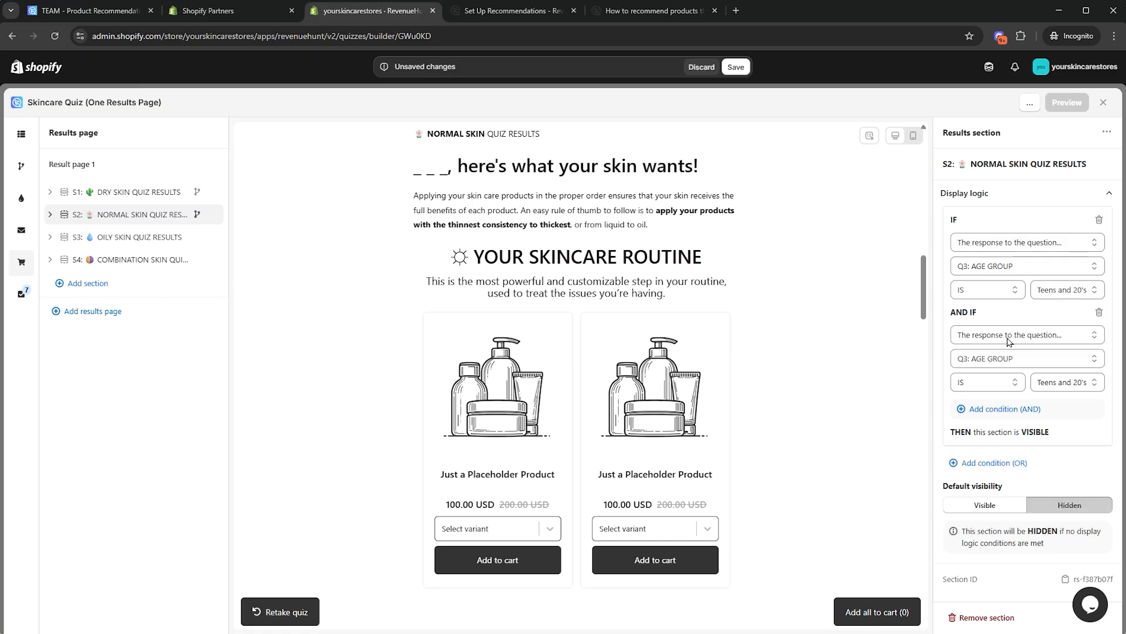
click(1045, 356)
click(983, 391)
click(998, 405)
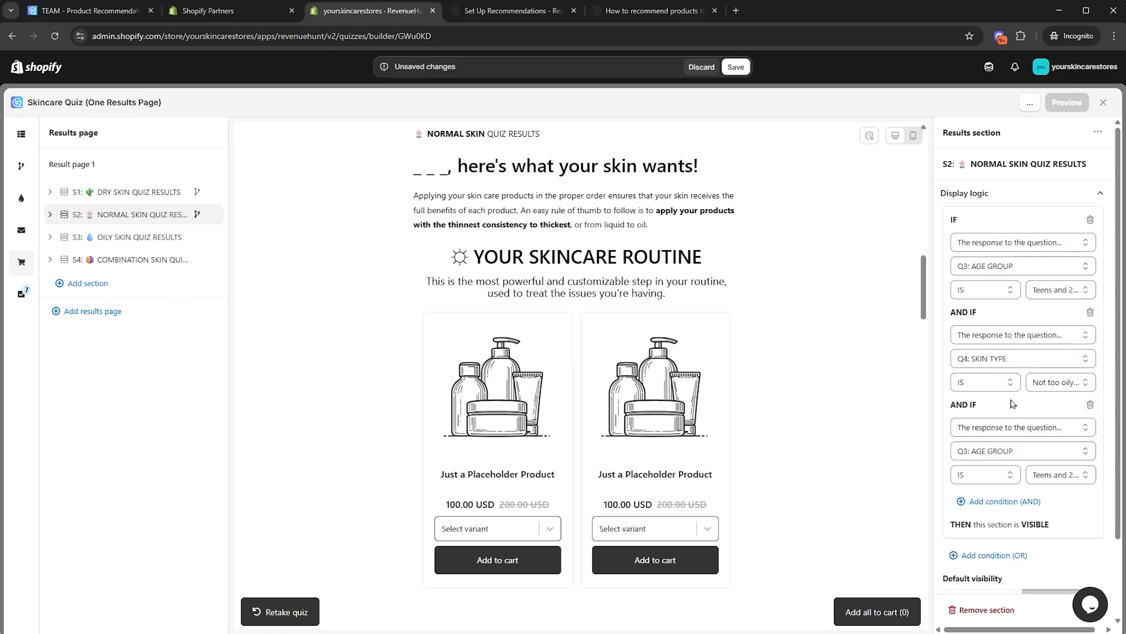
click(1018, 450)
click(1017, 483)
click(1018, 450)
click(1016, 498)
click(1061, 474)
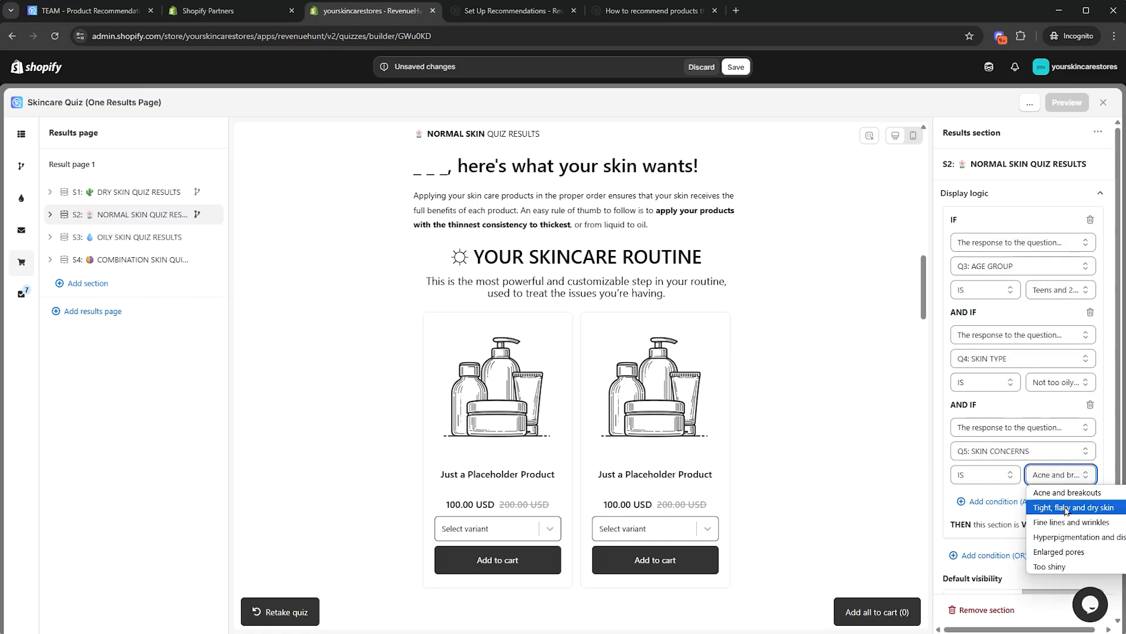
click(1066, 508)
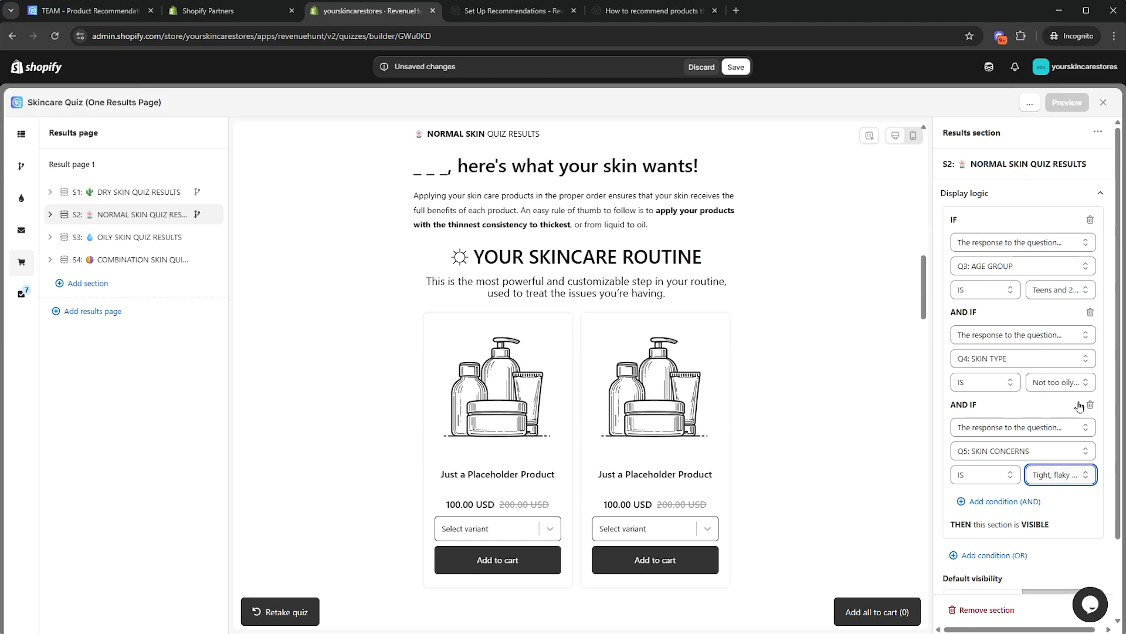
scroll(1021, 441, down, 2)
Show Oily Skin only for Teens and 20's, Oily all over skin, and Acne and breakouts
click(82, 238)
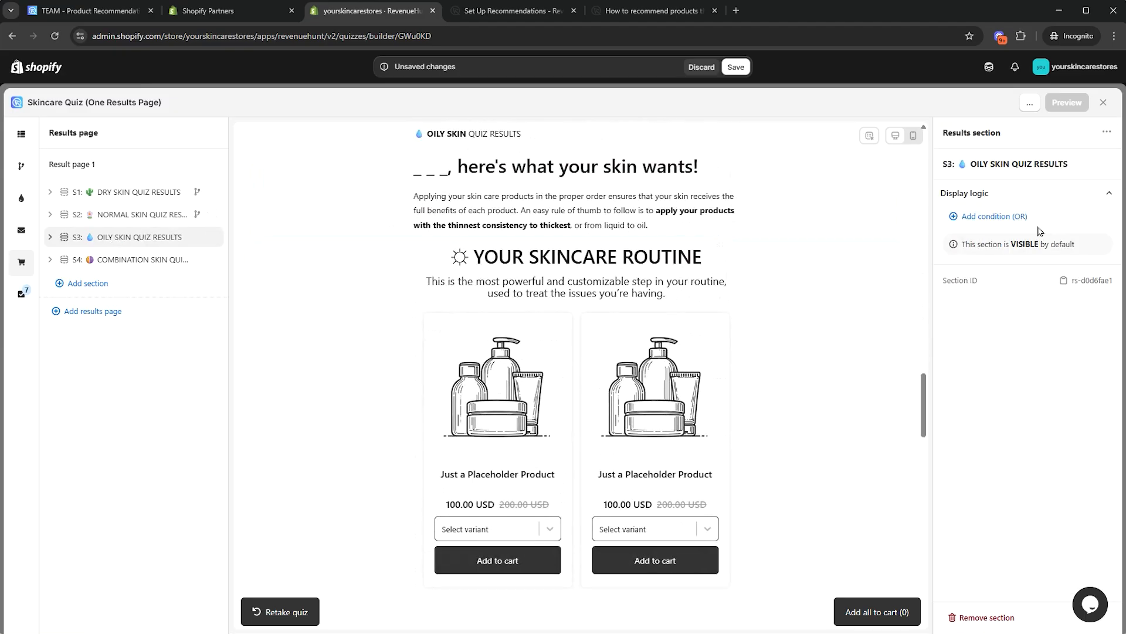
click(991, 226)
click(1001, 321)
click(1023, 358)
click(1009, 385)
click(1062, 381)
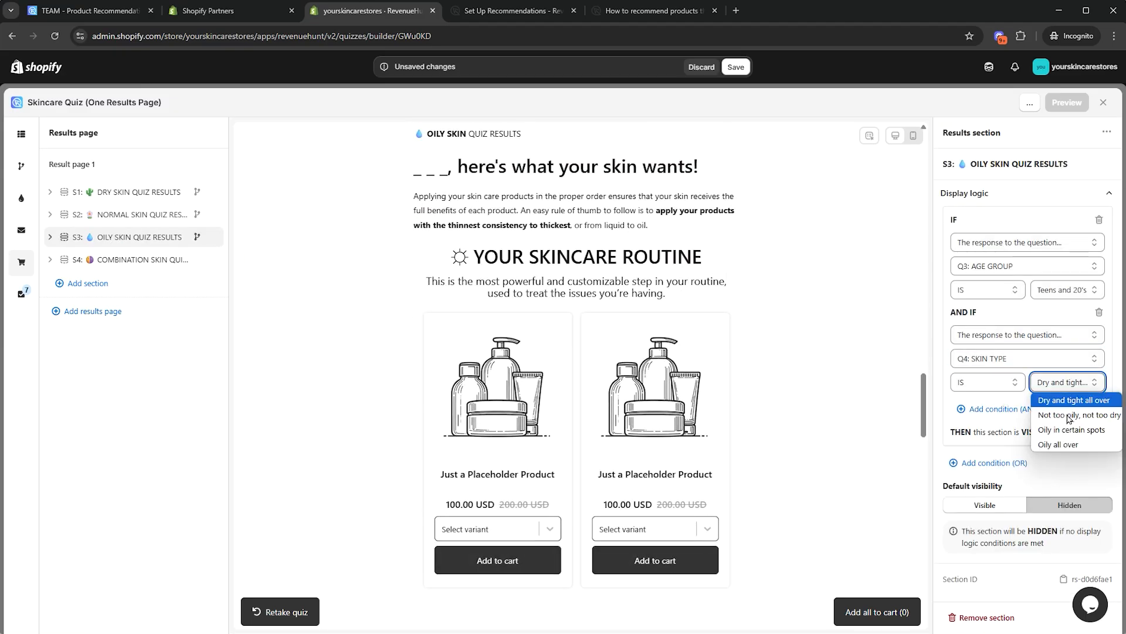
click(1065, 445)
click(979, 413)
click(1024, 450)
click(998, 498)
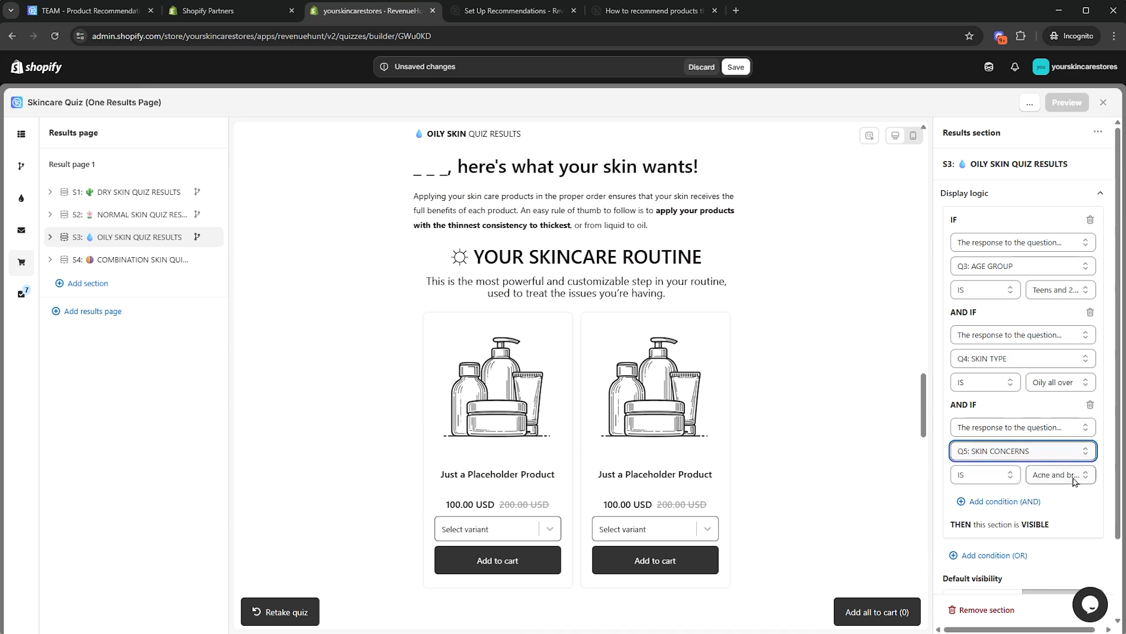
click(1060, 475)
click(1065, 497)
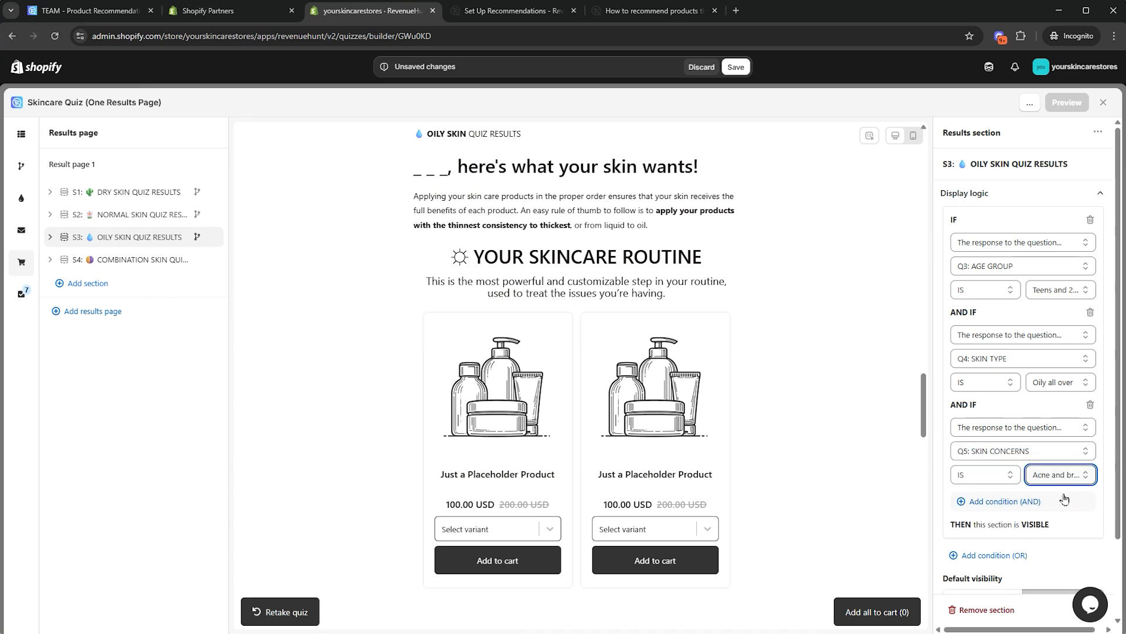
Show Combination Skin only for Teens and 20's, Oily in certain spots, and Acne and breakouts
click(118, 259)
click(978, 226)
click(997, 316)
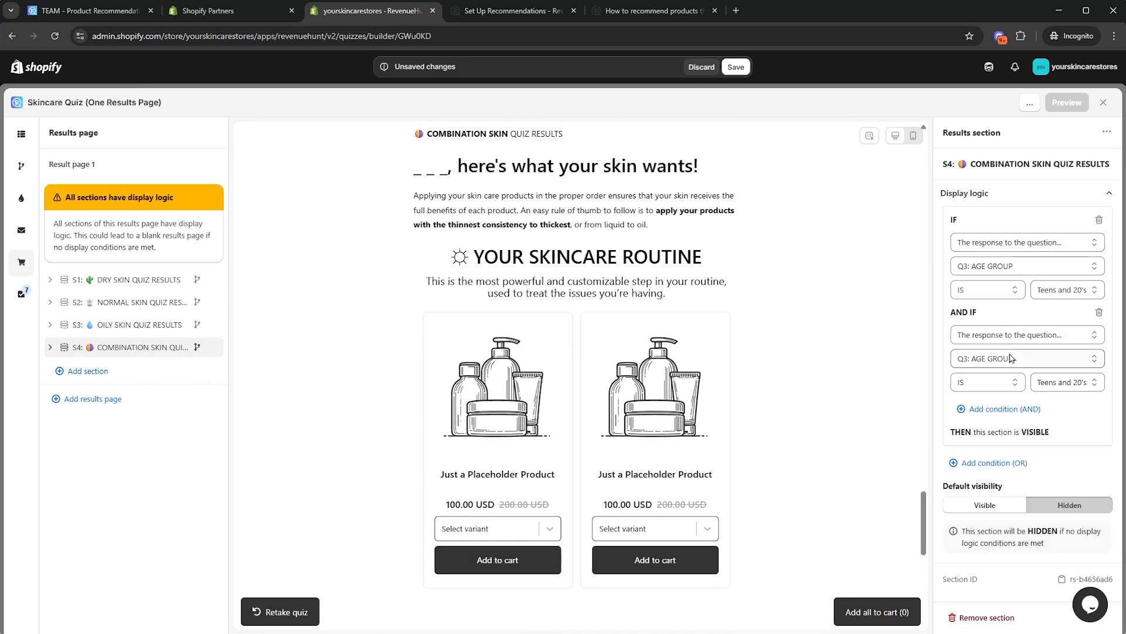
click(1024, 357)
click(1009, 387)
click(1062, 382)
click(1071, 429)
click(998, 409)
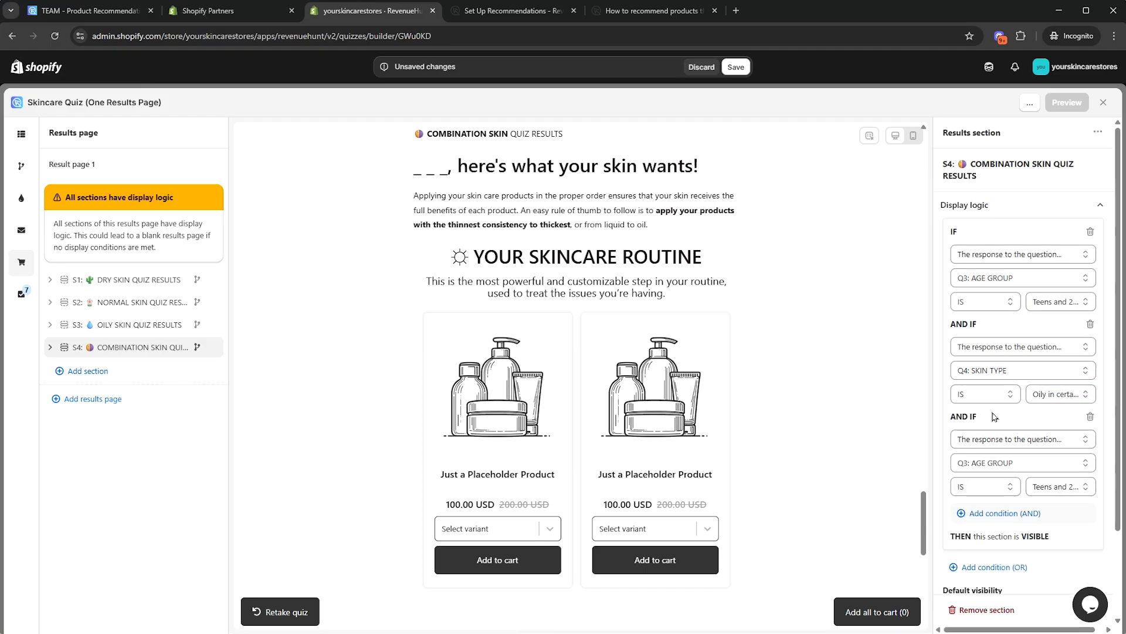
click(1009, 452)
click(1061, 428)
click(1063, 446)
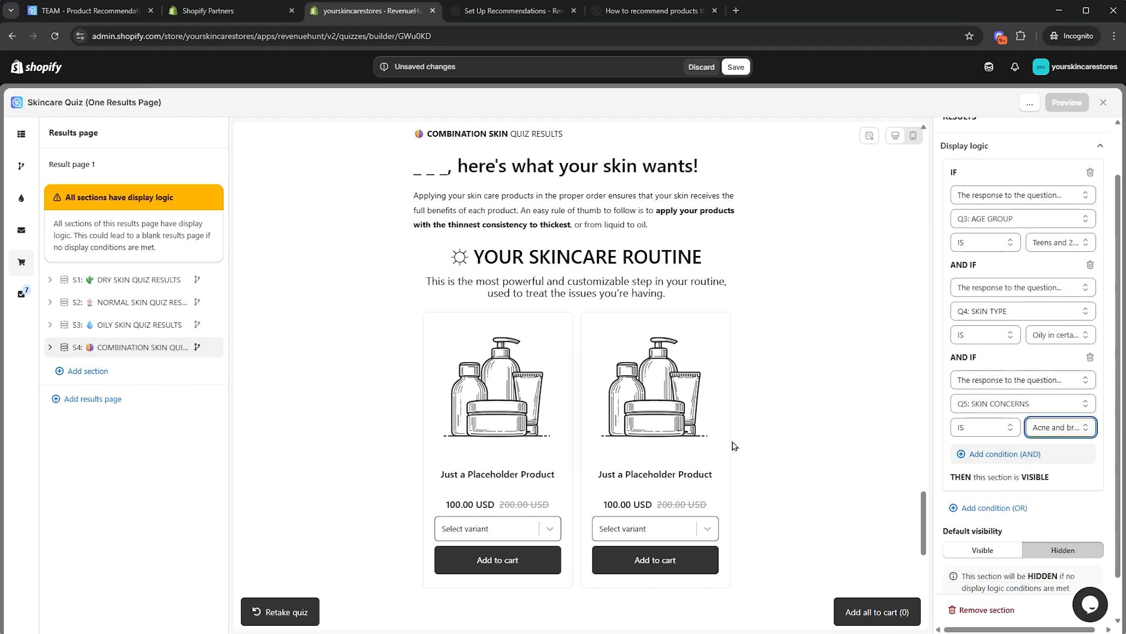
scroll(970, 398, up, 1)
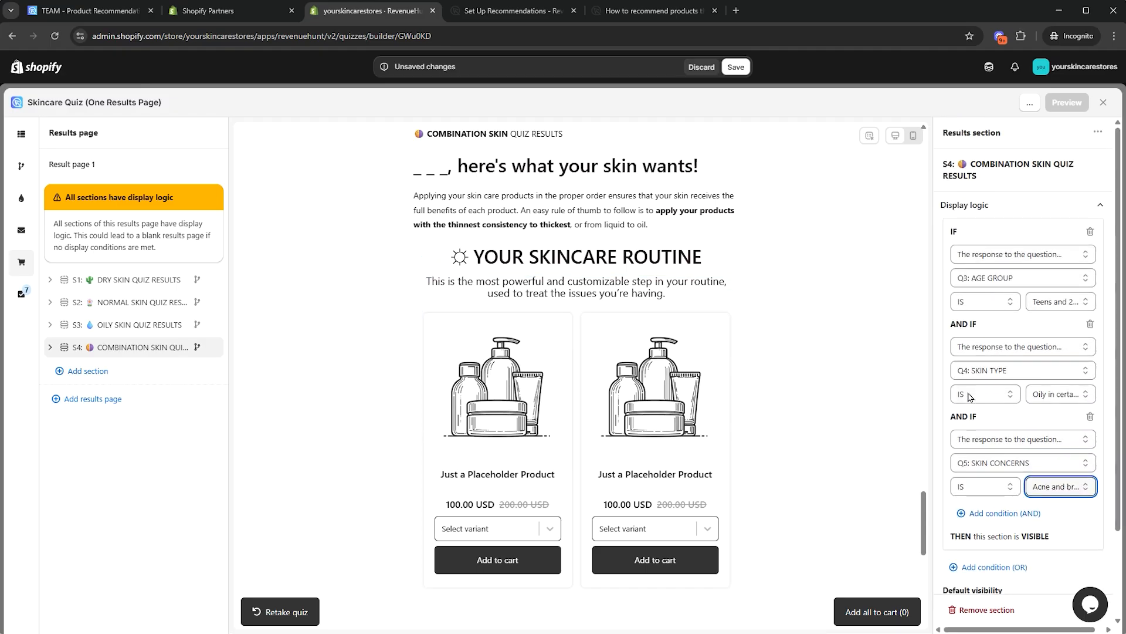
click(654, 11)
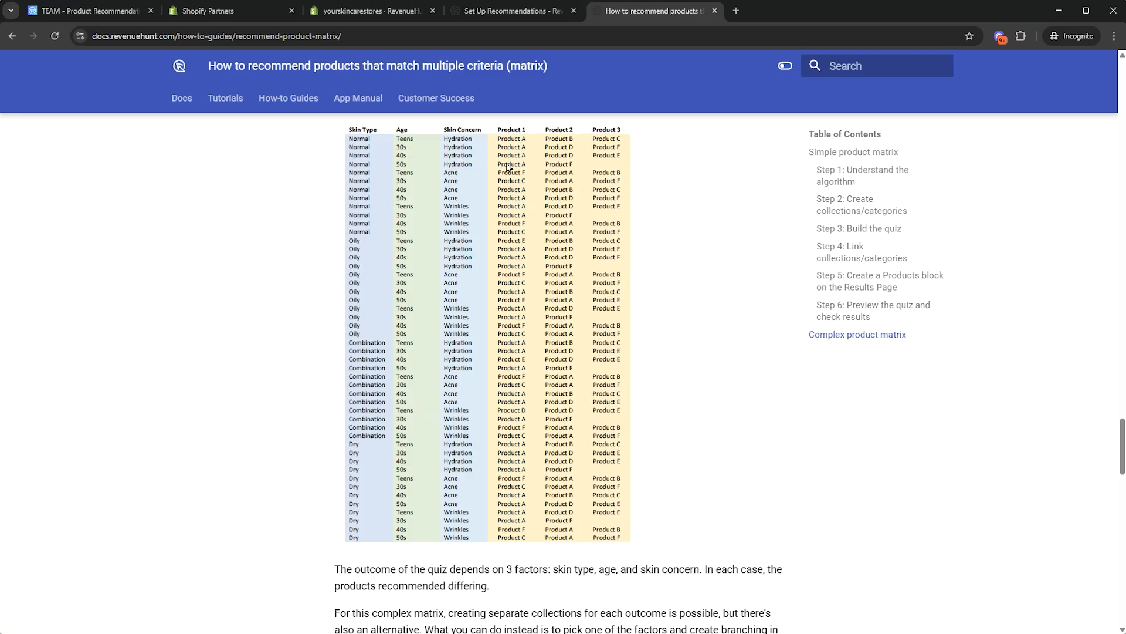
click(369, 10)
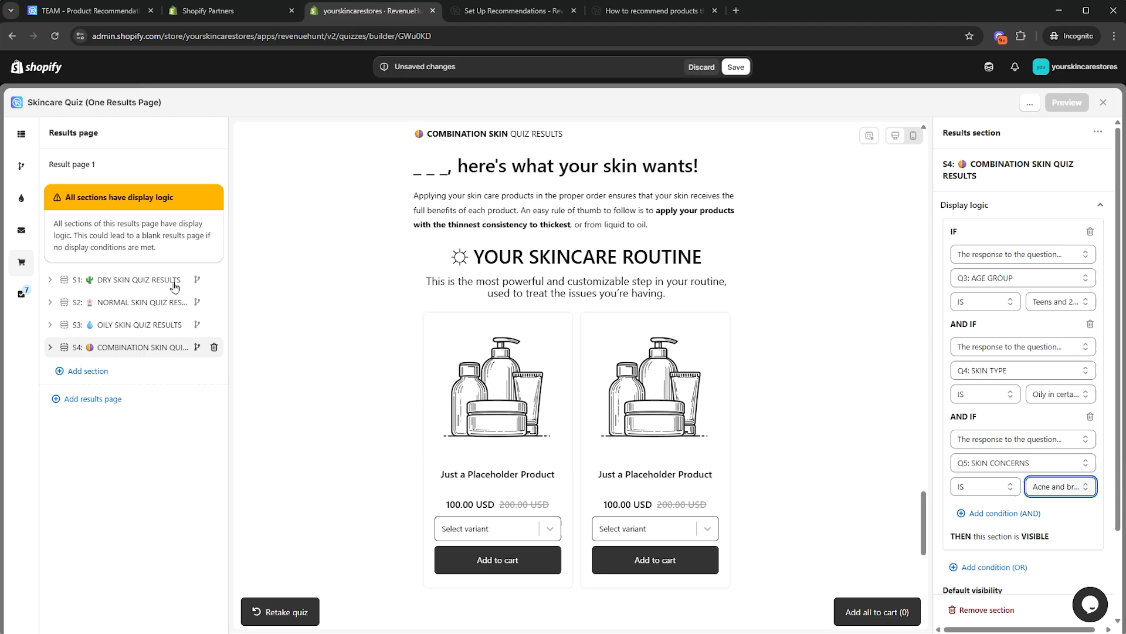
Save the display logic changes and start a preview of the quiz
click(737, 67)
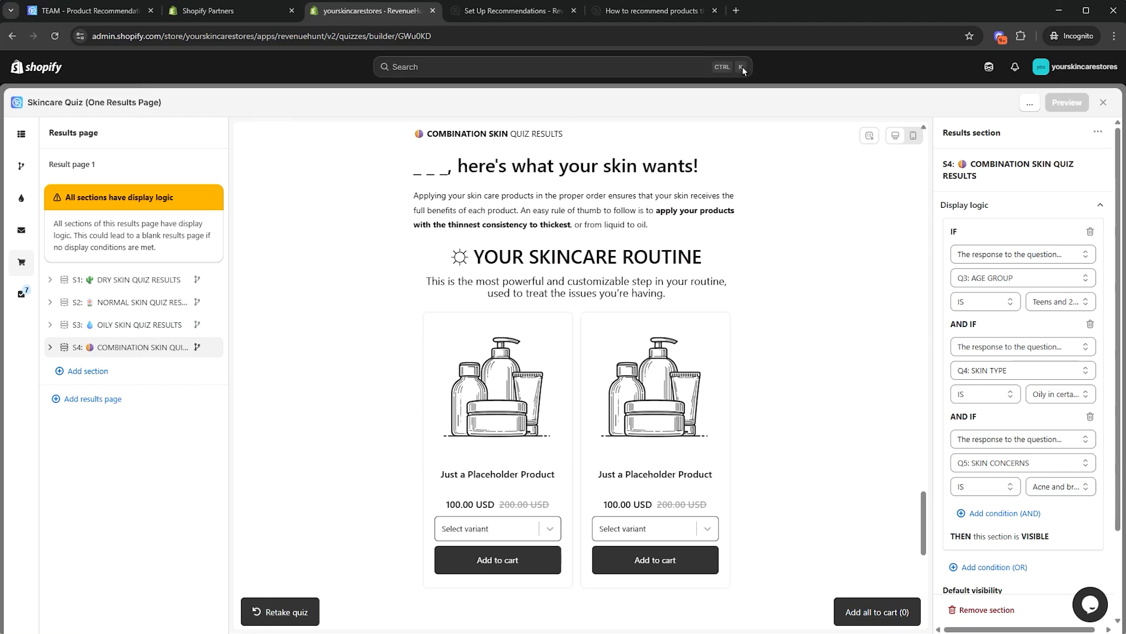
click(1073, 107)
click(505, 418)
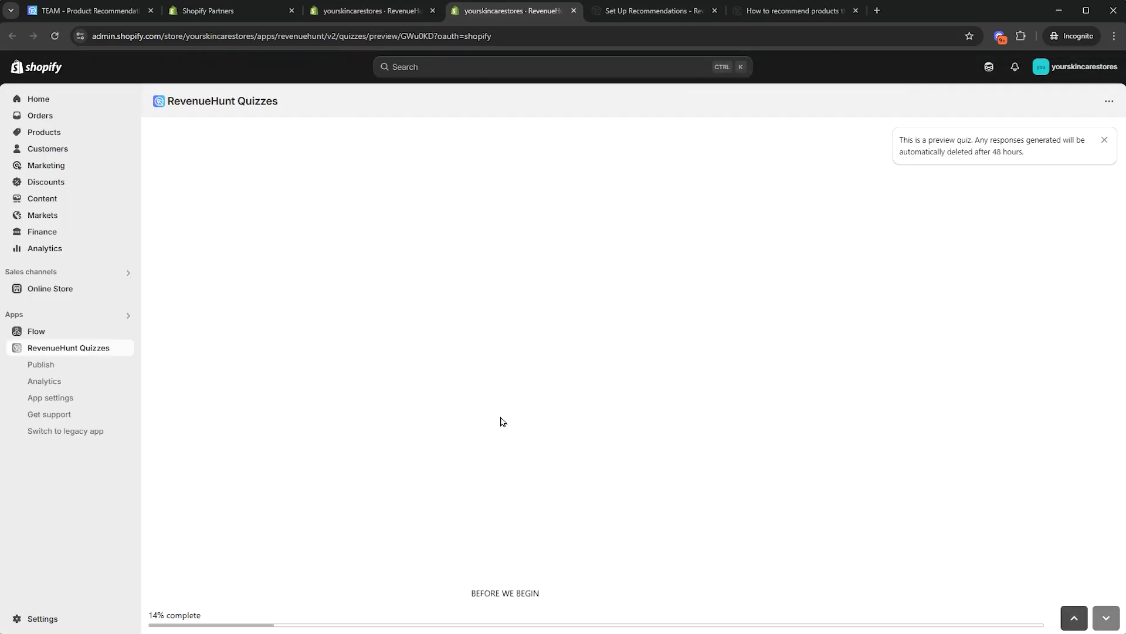
Enter a name and answer Teens and 20's, Dry and tight all over, Tight flaky skin, None of the above
click(547, 356)
click(549, 387)
click(491, 420)
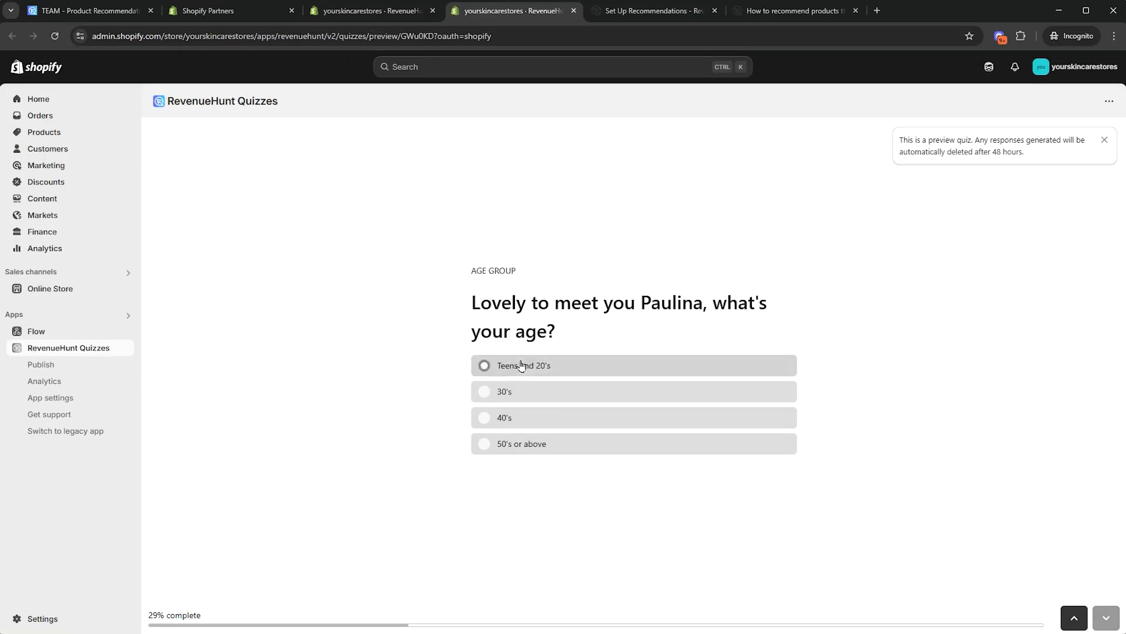
click(520, 366)
click(530, 363)
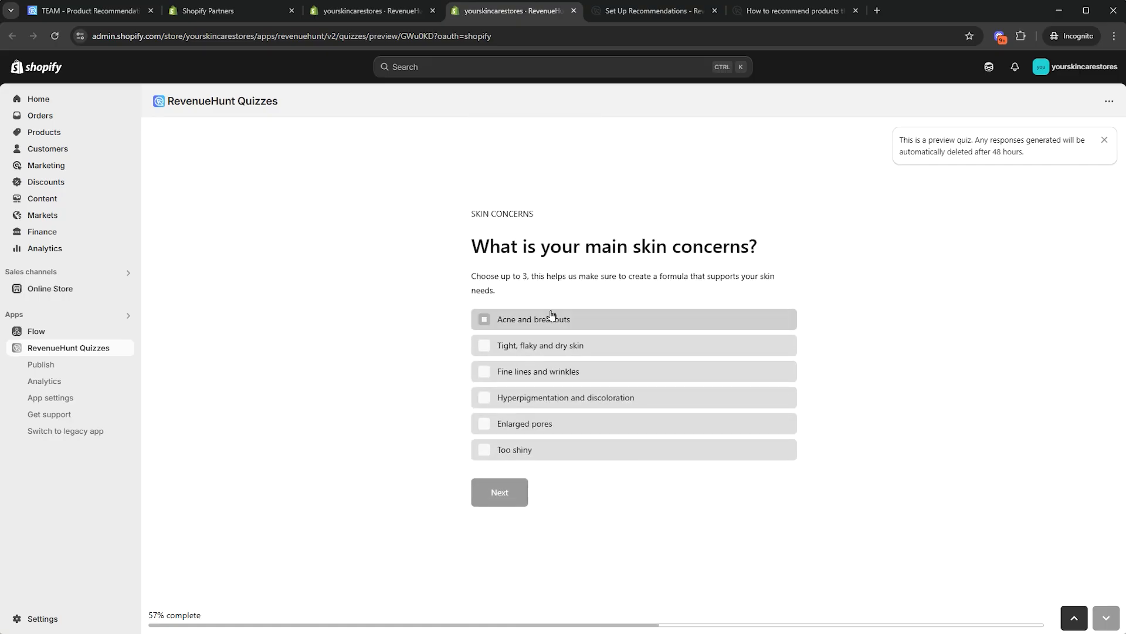
click(536, 347)
click(500, 493)
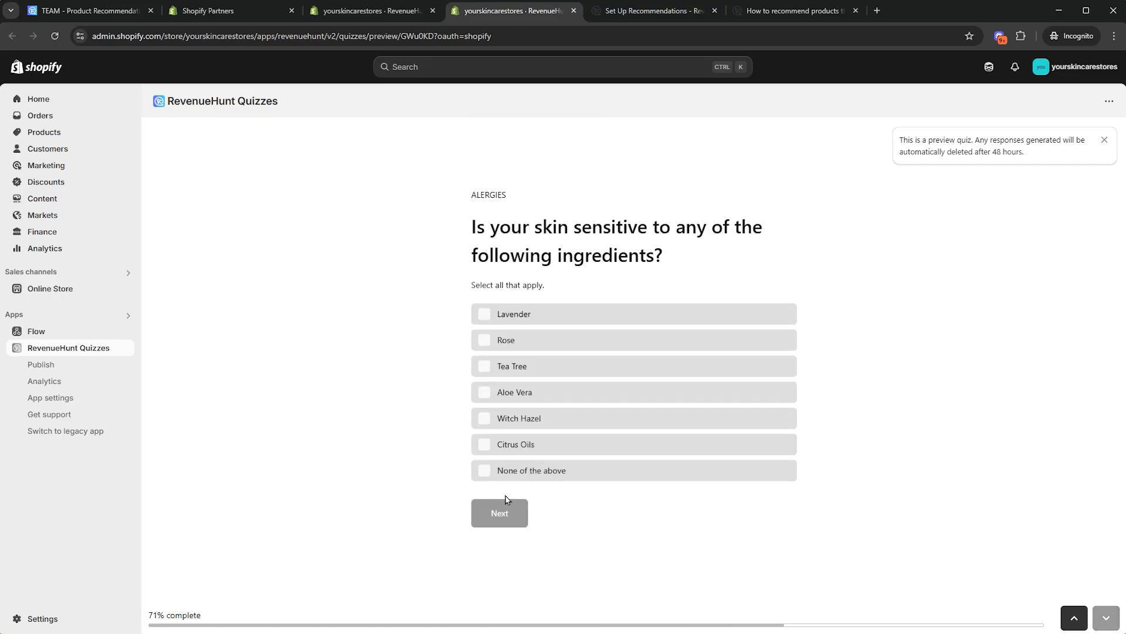
click(505, 471)
click(501, 510)
Enter the respondent's e-mail and review the Dry Skin results recommending Aloe Toner and Vitamic C Serum
click(518, 367)
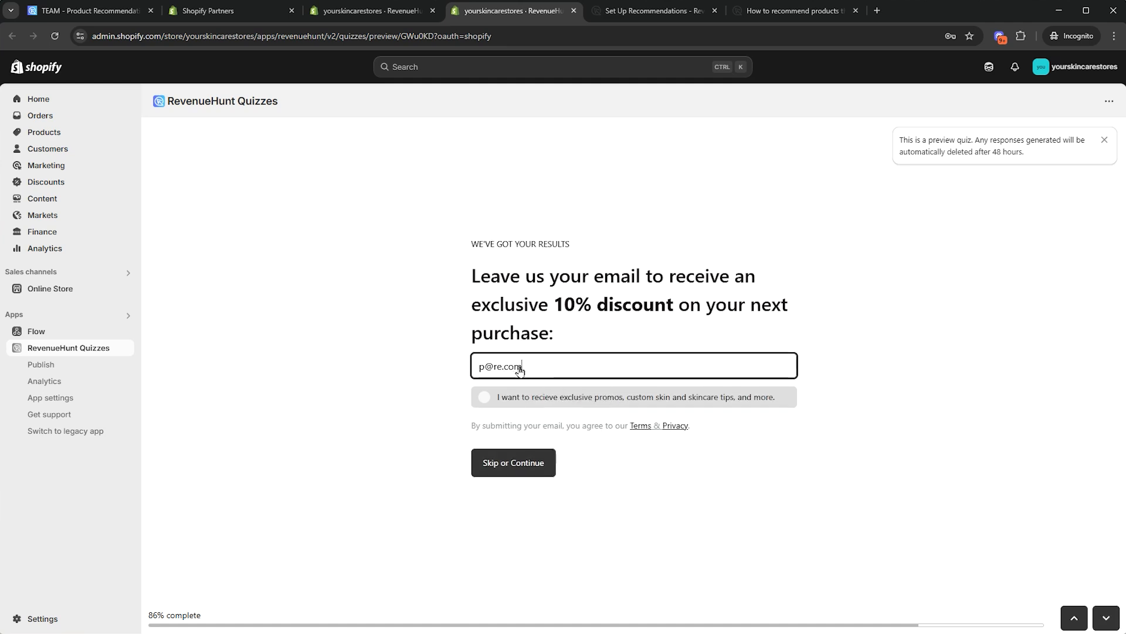
click(506, 467)
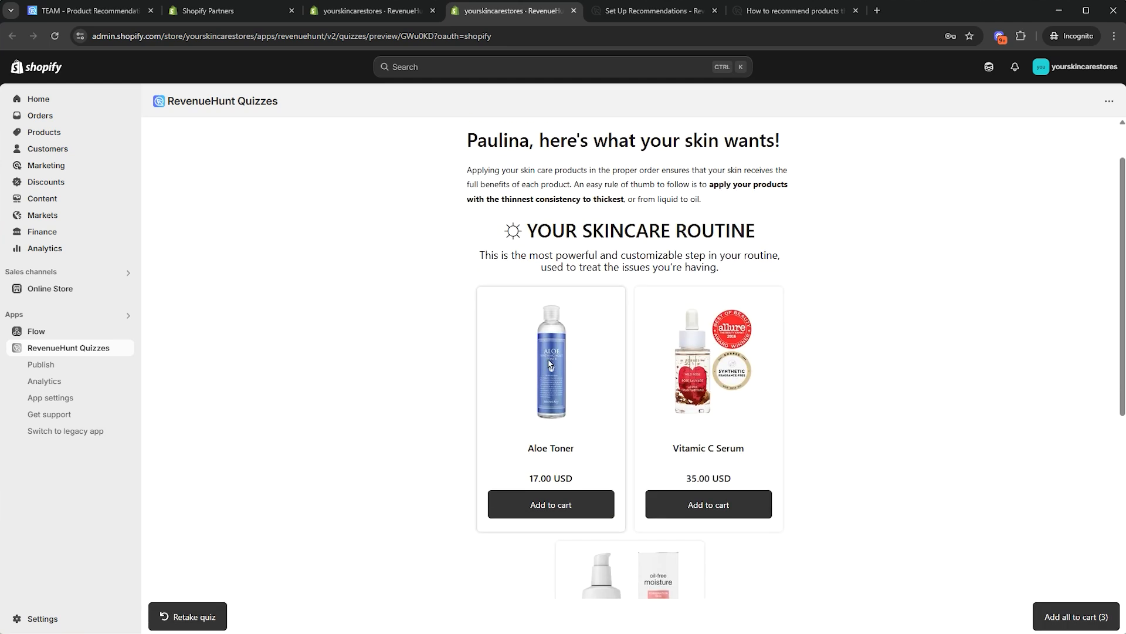
scroll(747, 461, down, 3)
scroll(872, 339, up, 3)
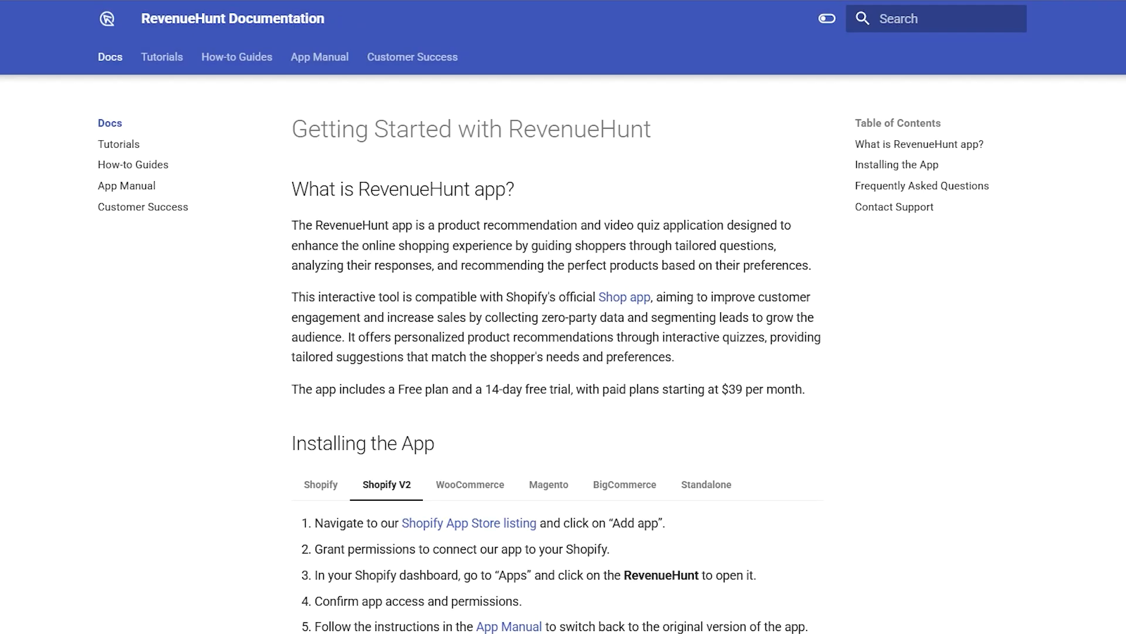
scroll(557, 354, down, 10)
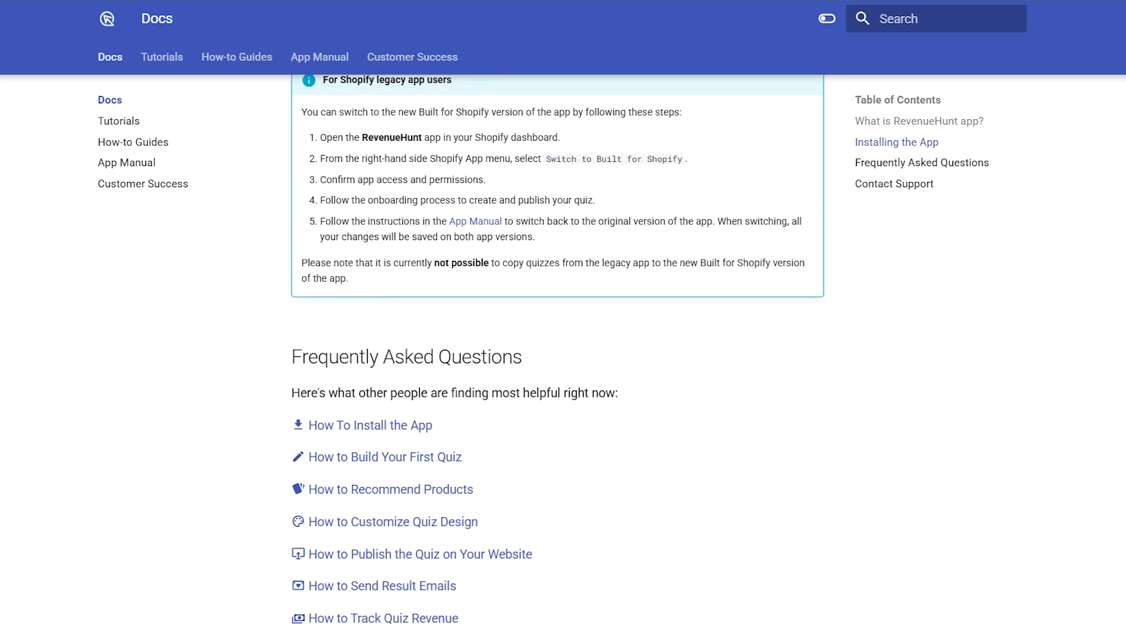
scroll(558, 353, down, 3)
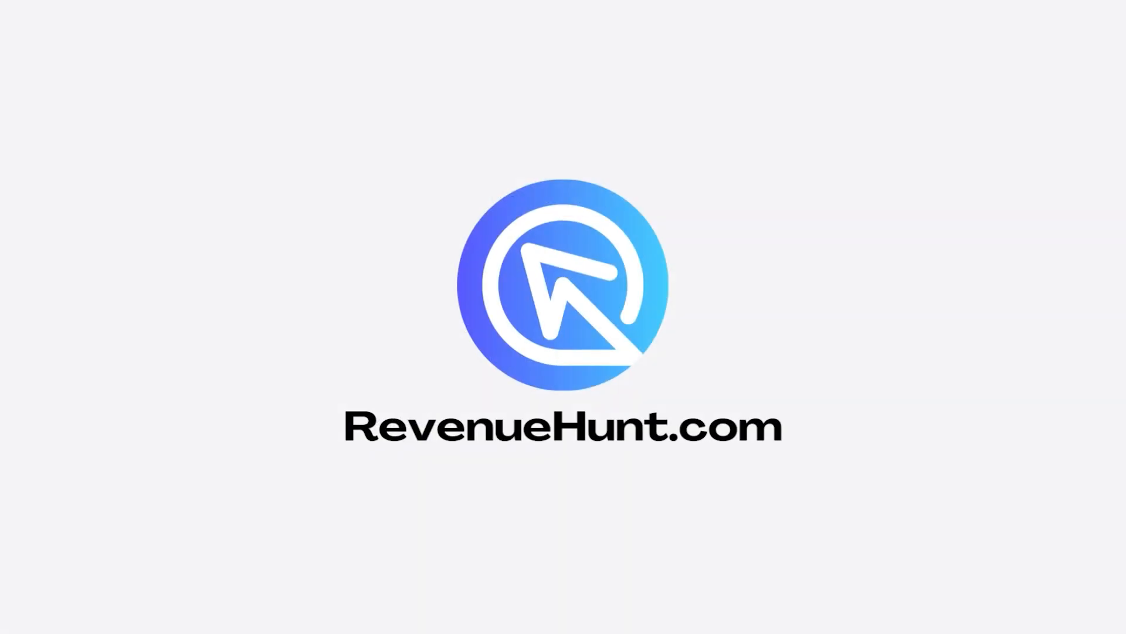